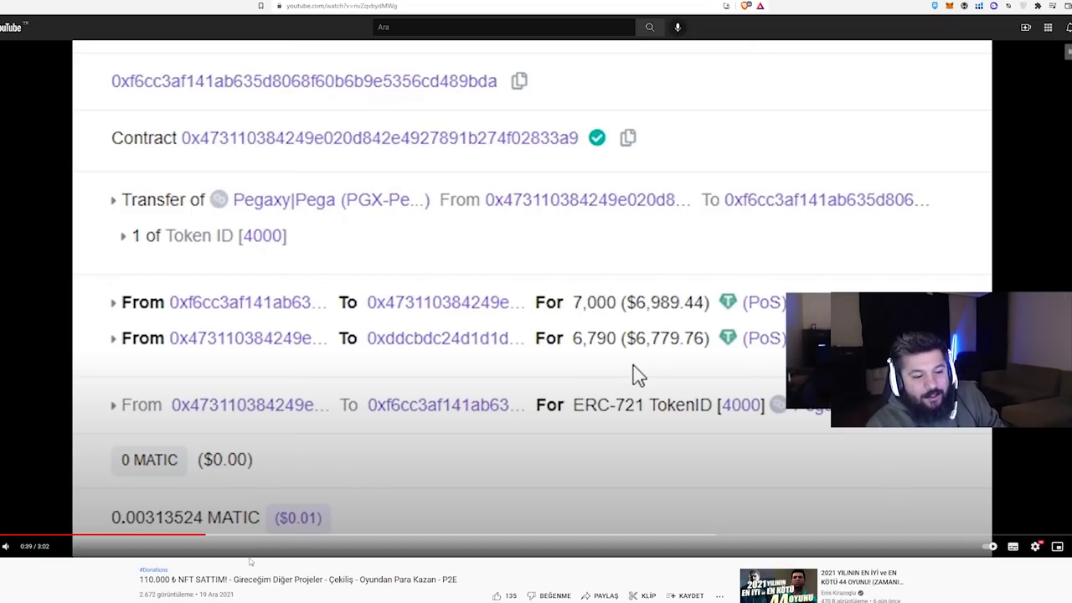
- Point out the YouTube video's title and check the token holdings of the two wallet addresses on PolygonScan
{"action": "left_click_drag", "start_coordinate": [135, 585], "coordinate": [179, 568]}
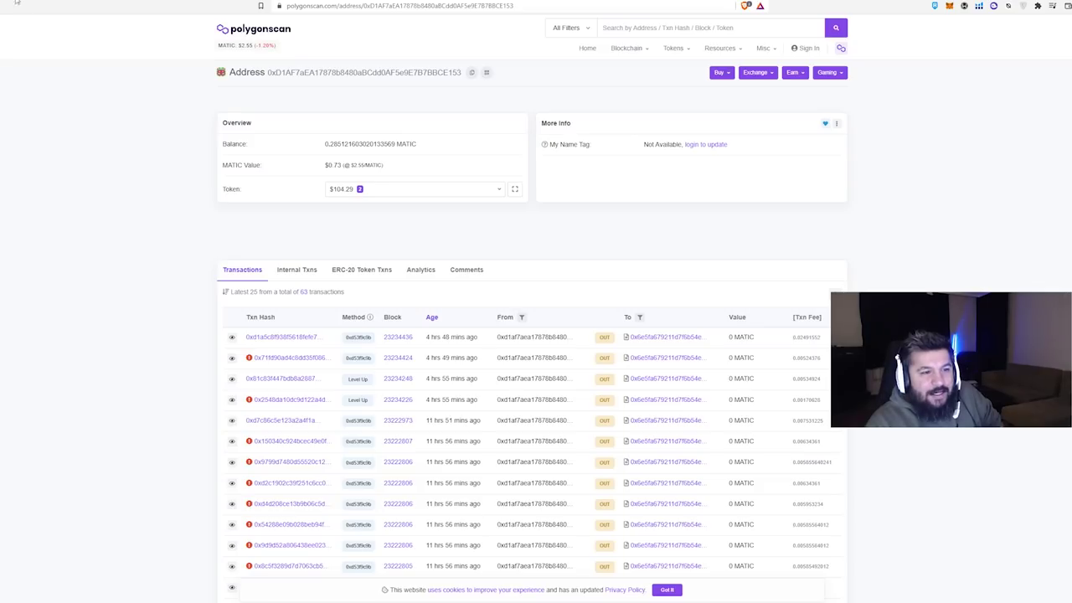
{"action": "left_click", "coordinate": [428, 193]}
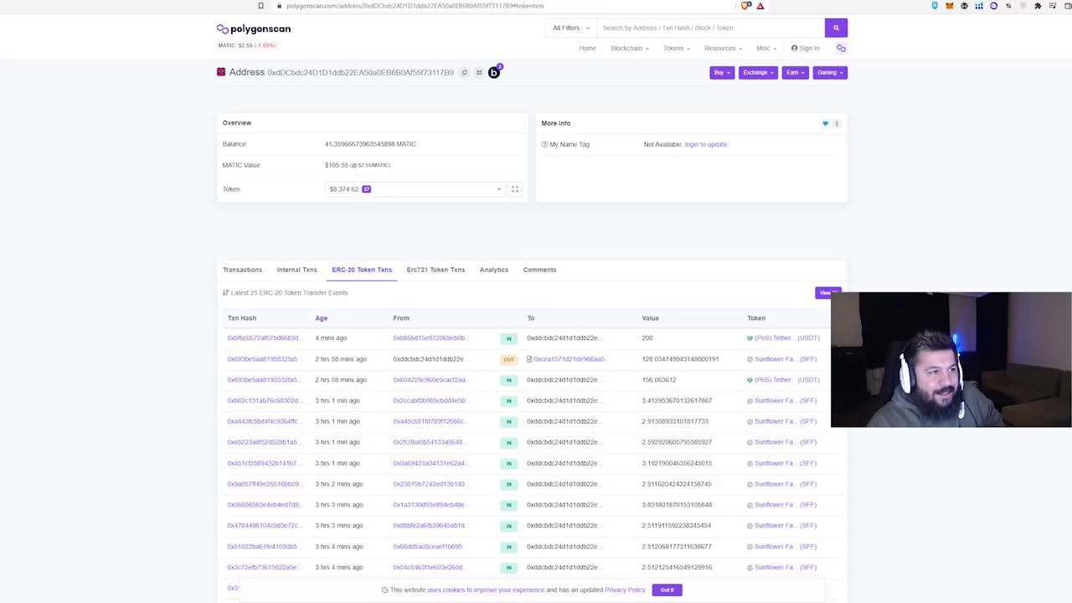
{"action": "left_click", "coordinate": [402, 188]}
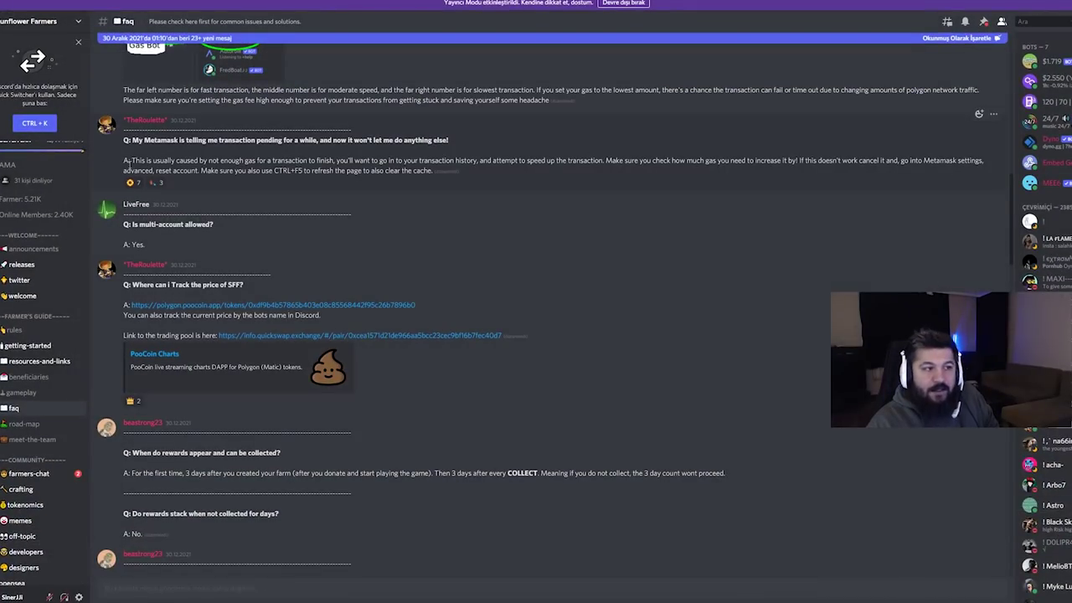
- Read the multi-account question and its answer in the faq channel of the Sunflower Farmers Discord server
{"action": "left_click", "coordinate": [34, 27]}
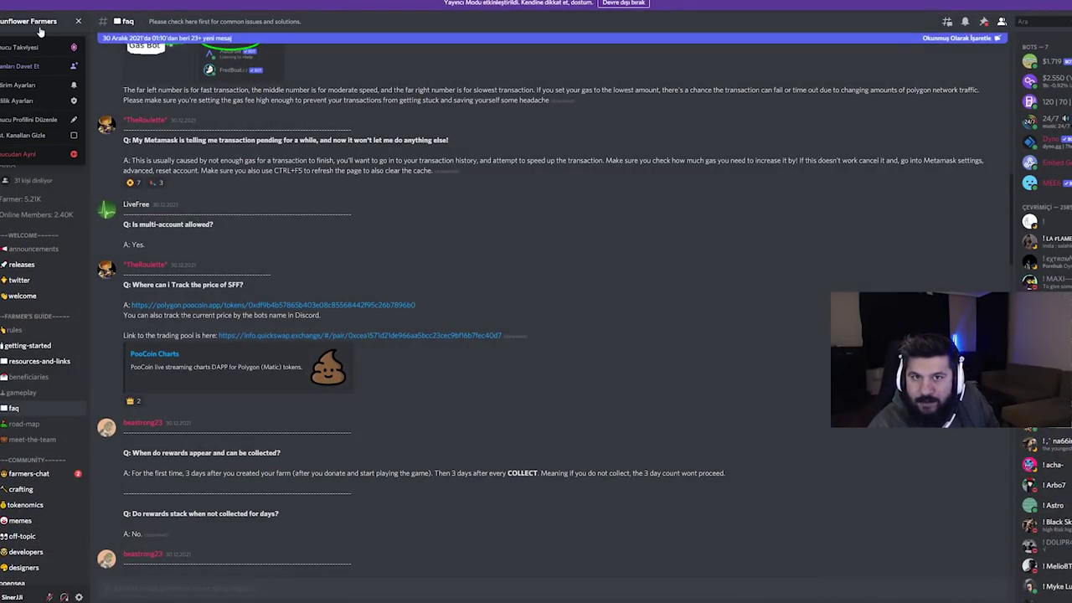
{"action": "left_click", "coordinate": [385, 250]}
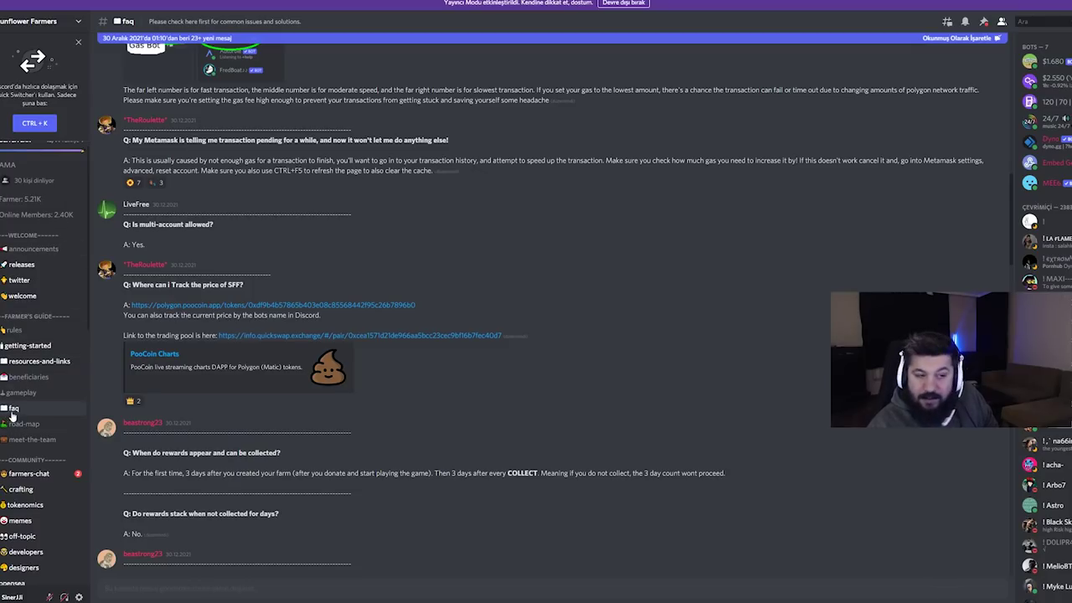
{"action": "left_click_drag", "start_coordinate": [123, 225], "coordinate": [254, 234]}
{"action": "left_click_drag", "start_coordinate": [132, 224], "coordinate": [186, 228]}
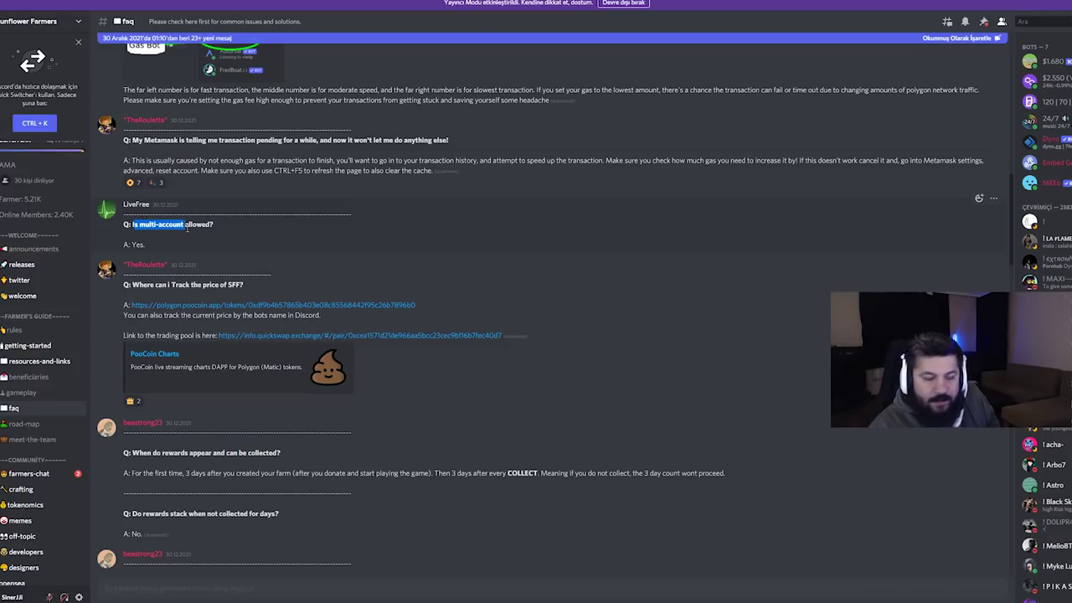
{"action": "left_click", "coordinate": [159, 240]}
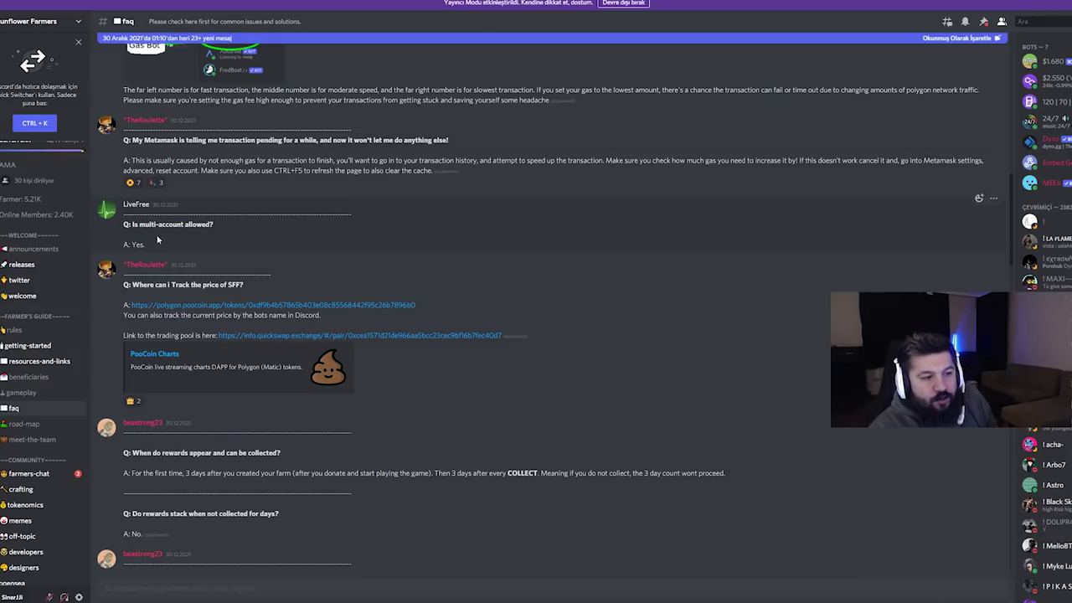
{"action": "left_click_drag", "start_coordinate": [122, 244], "coordinate": [147, 247]}
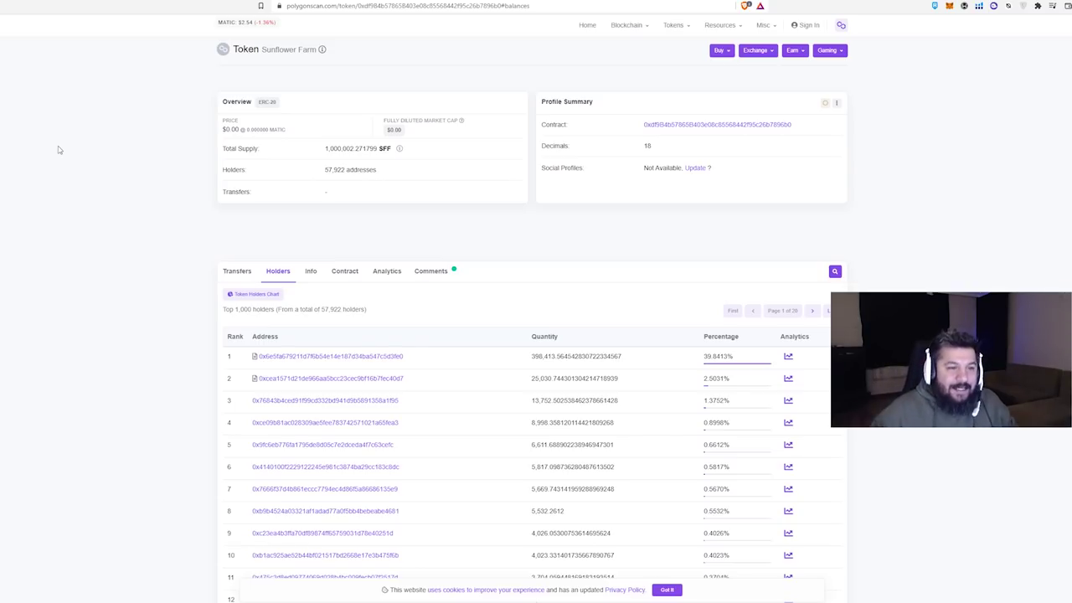
- Check the Sunflower Farm token's total supply on PolygonScan and examine the SFF/MATIC price history on PooCoin Charts
{"action": "left_click_drag", "start_coordinate": [327, 148], "coordinate": [370, 151]}
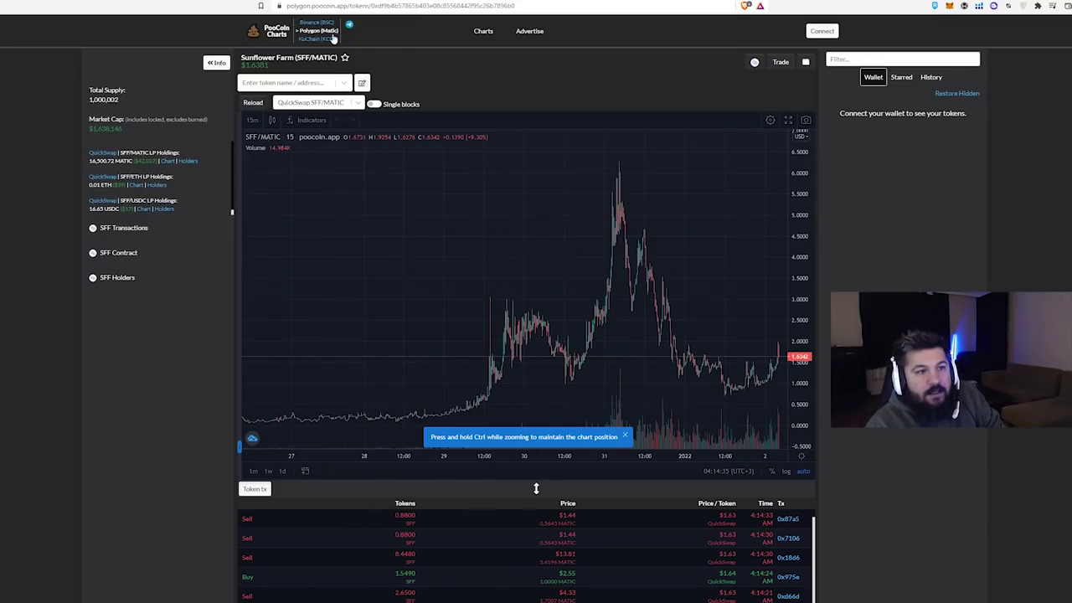
{"action": "double_click", "coordinate": [311, 7]}
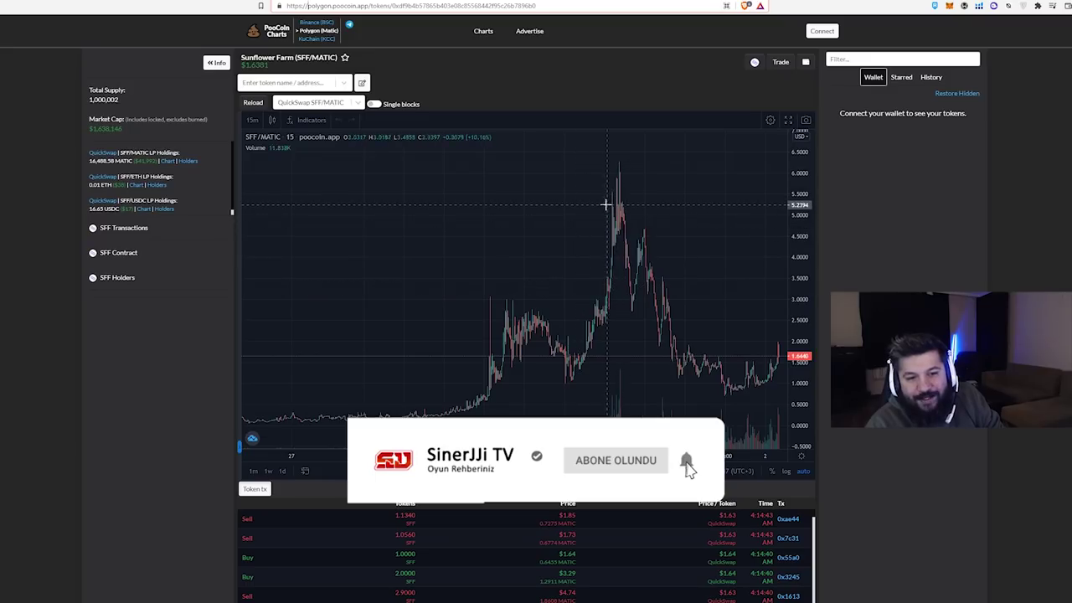
{"action": "scroll", "coordinate": [636, 212], "scroll_direction": "down", "scroll_amount": 1}
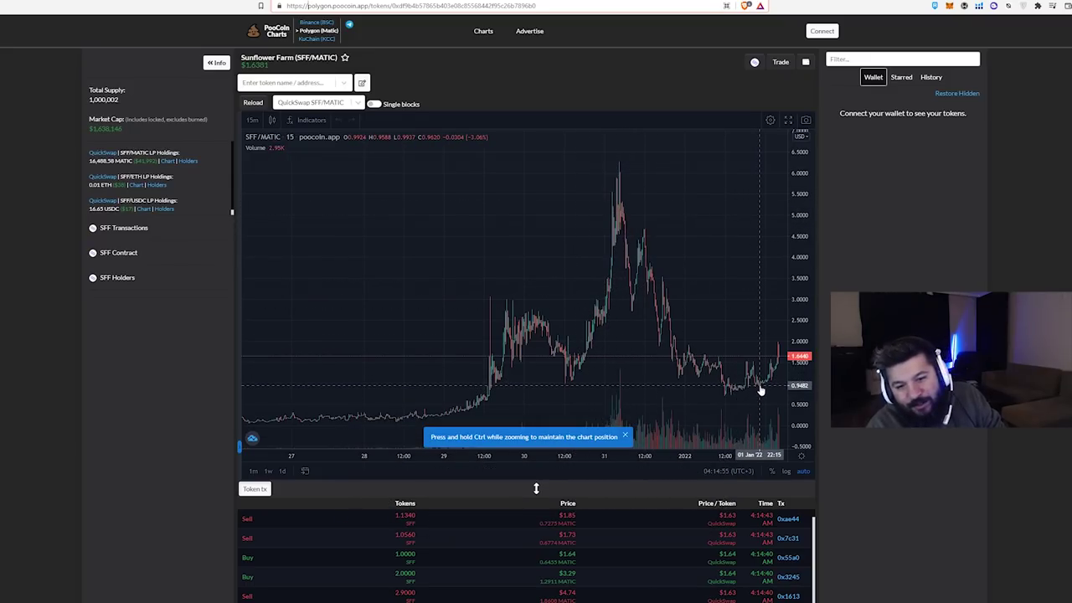
{"action": "scroll", "coordinate": [778, 352], "scroll_direction": "up", "scroll_amount": 1}
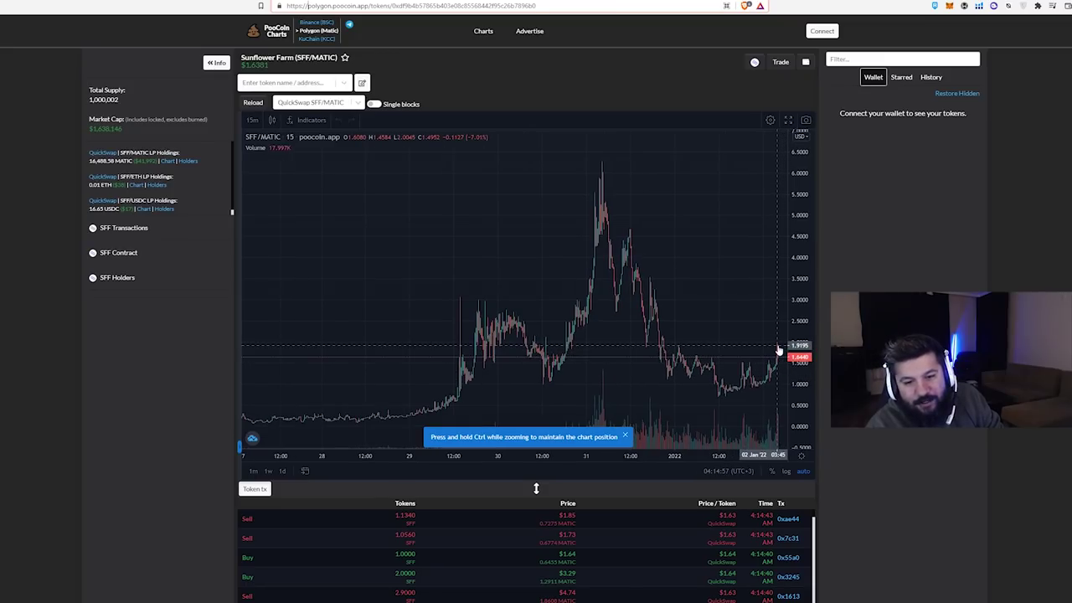
{"action": "scroll", "coordinate": [779, 348], "scroll_direction": "up", "scroll_amount": 2}
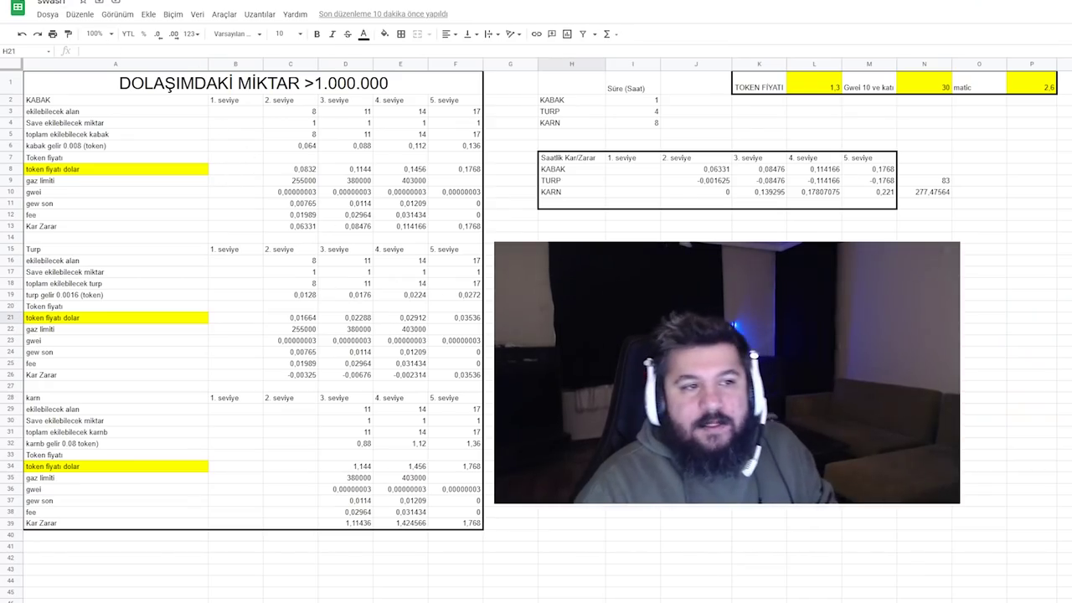
- Examine the profit spreadsheet's title, the KABAK, Turp and karn sections, and the gaz limiti and gwei rows
{"action": "left_click", "coordinate": [170, 85]}
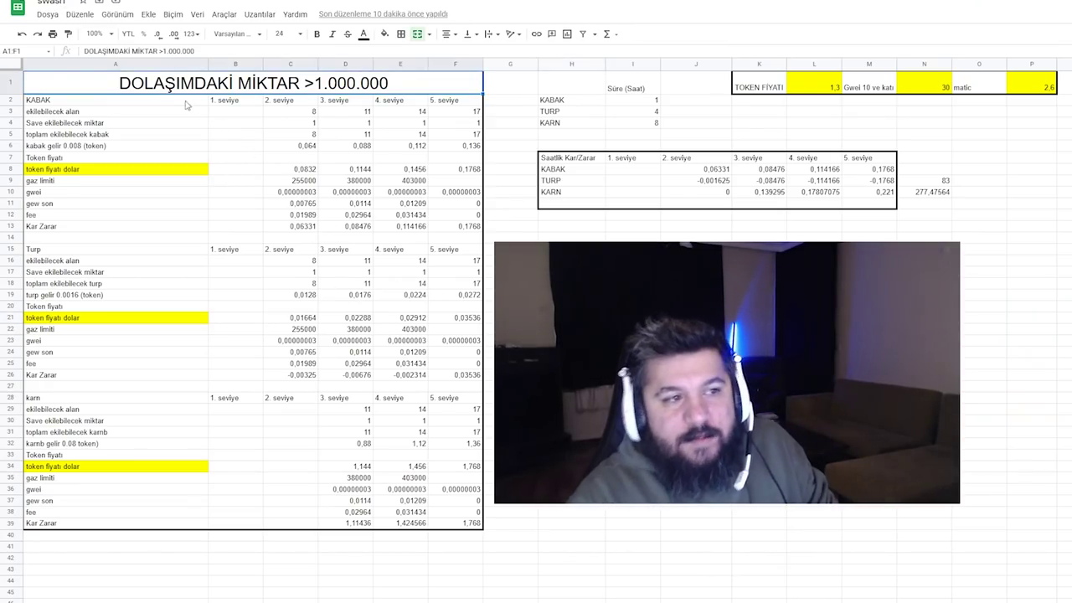
{"action": "left_click", "coordinate": [59, 113]}
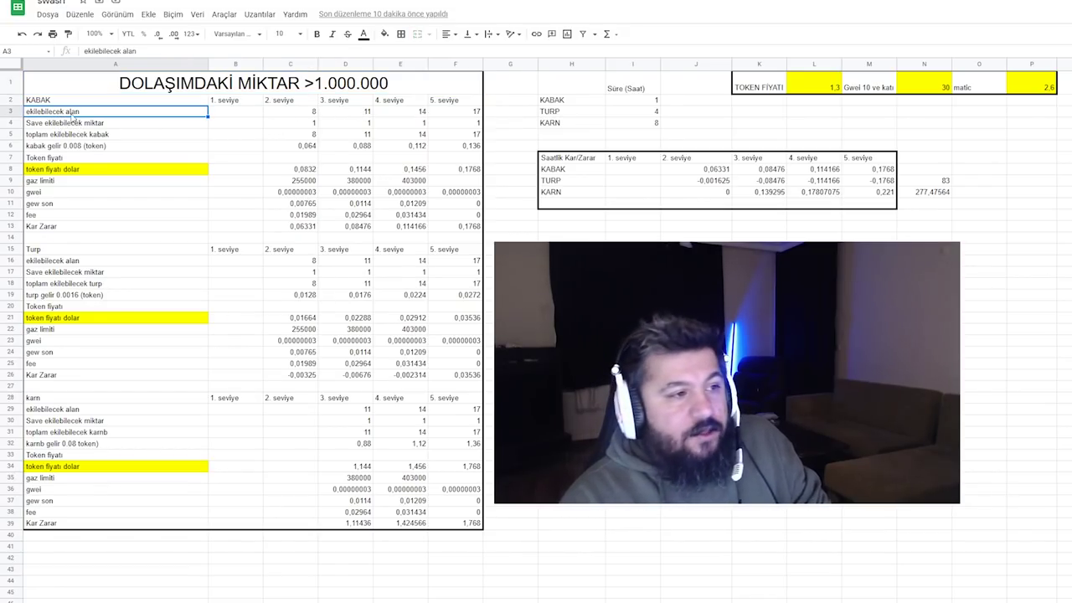
{"action": "left_click", "coordinate": [59, 102]}
{"action": "left_click", "coordinate": [64, 254]}
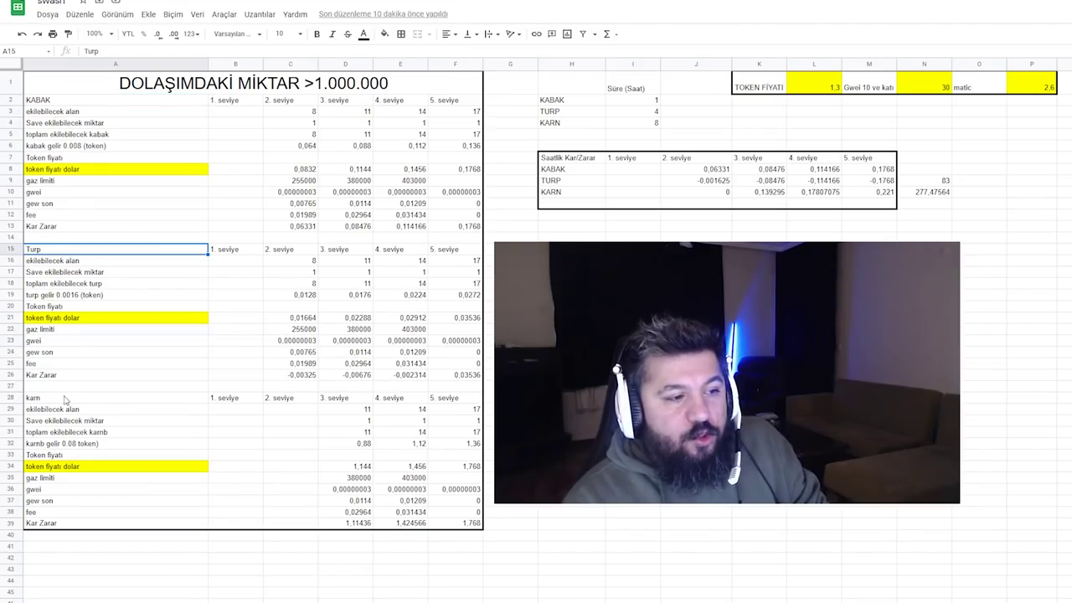
{"action": "left_click", "coordinate": [65, 400]}
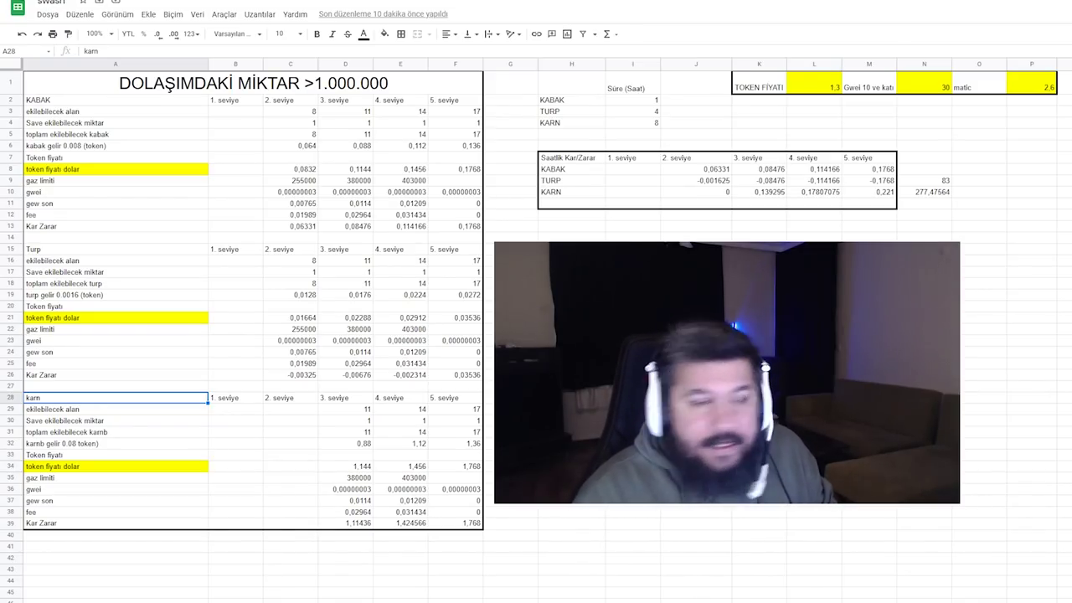
{"action": "left_click", "coordinate": [59, 183]}
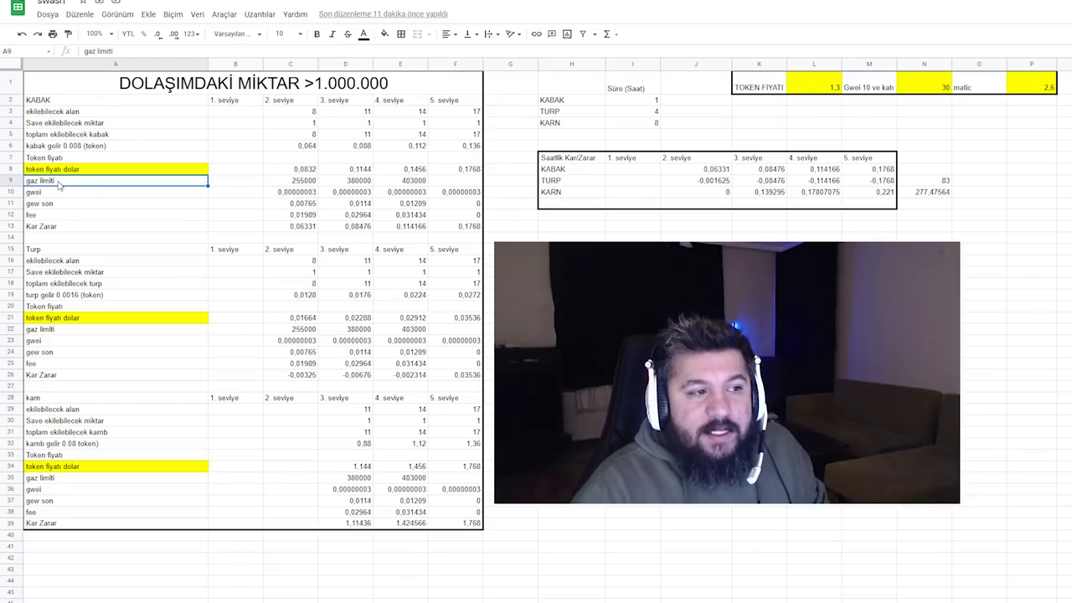
{"action": "left_click", "coordinate": [36, 196]}
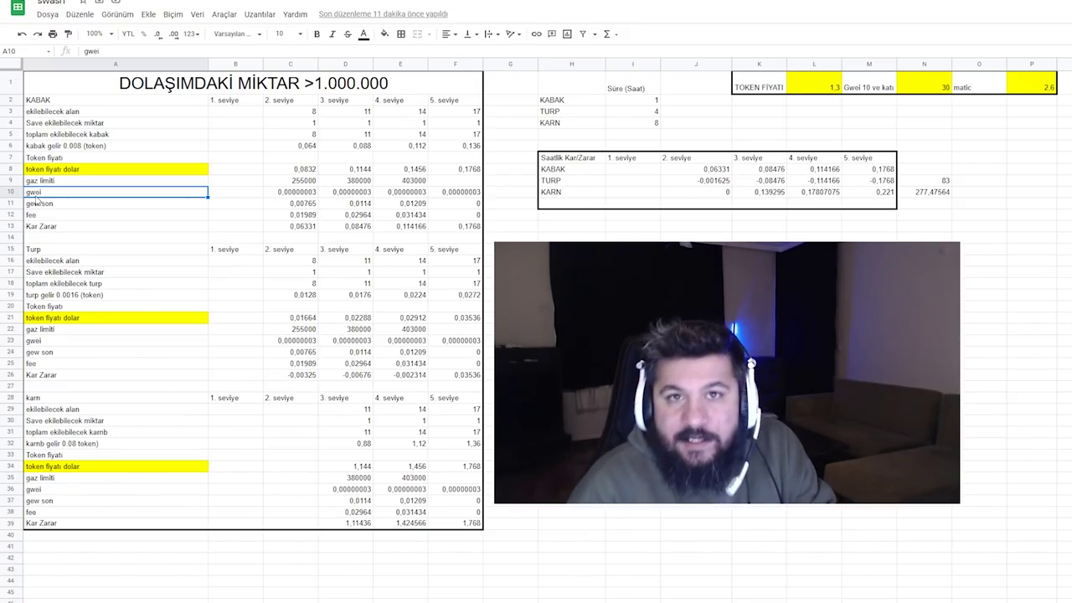
{"action": "left_click", "coordinate": [52, 181]}
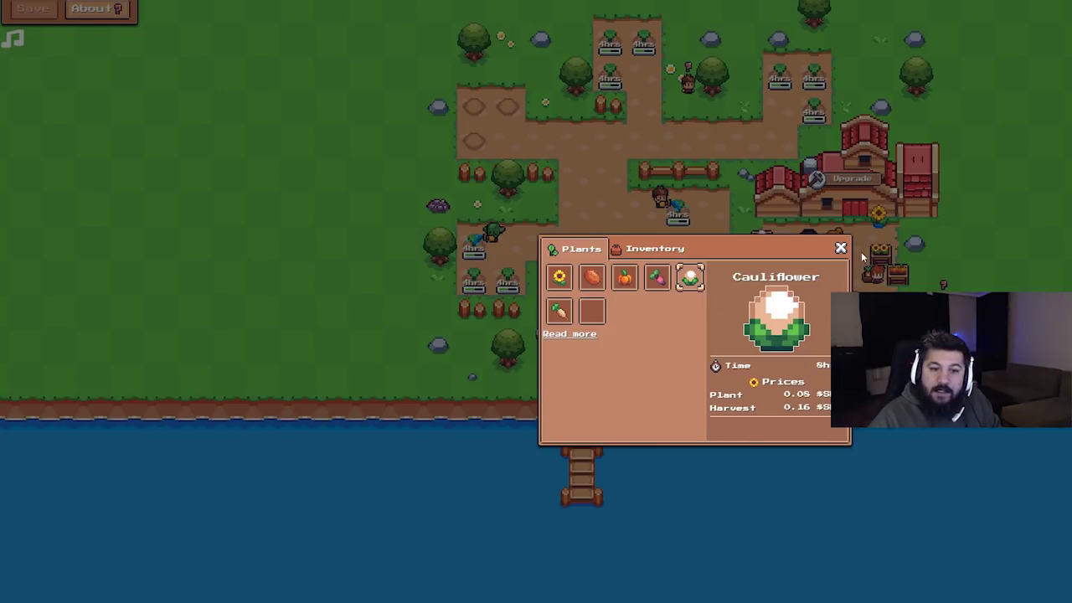
- Close the game's plant details and review the 1. seviye to 4. seviye headings of the spreadsheet's KABAK section
{"action": "left_click", "coordinate": [840, 250]}
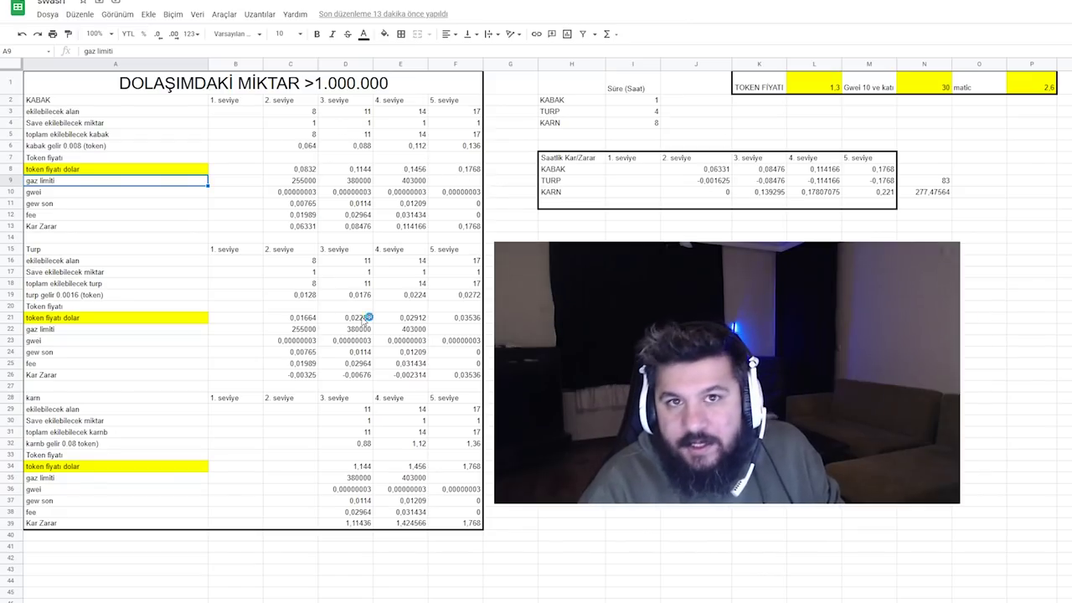
{"action": "left_click", "coordinate": [814, 317]}
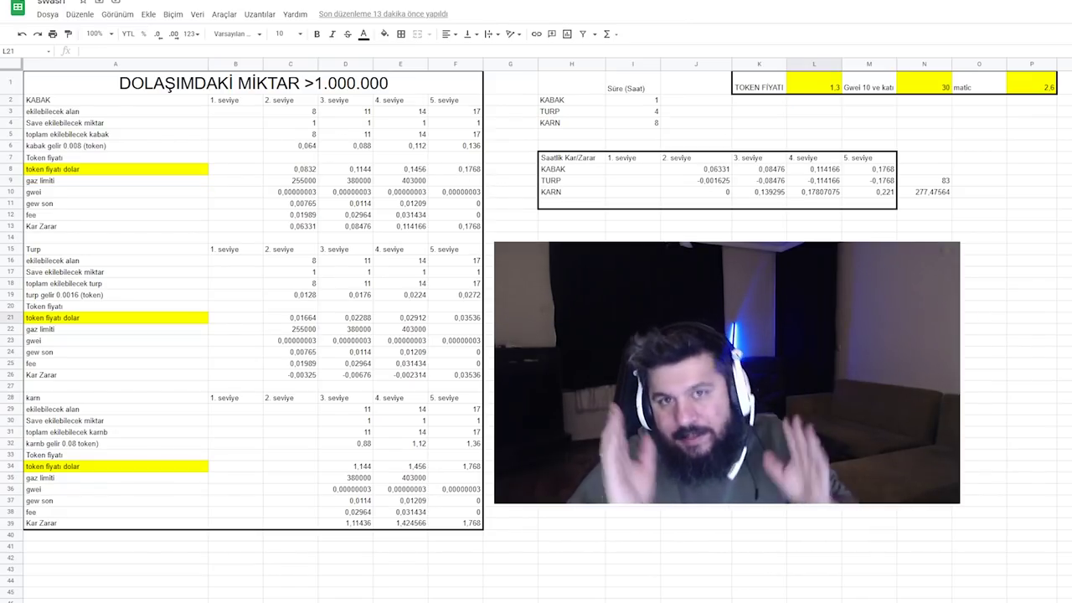
{"action": "left_click", "coordinate": [310, 184]}
{"action": "left_click", "coordinate": [215, 213]}
{"action": "left_click", "coordinate": [244, 102]}
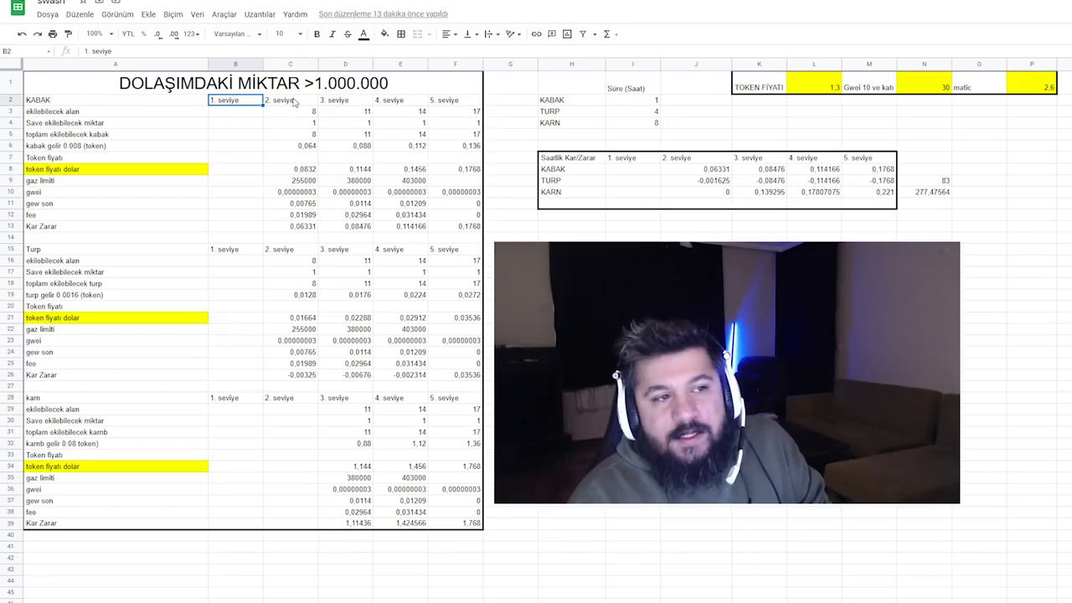
{"action": "left_click", "coordinate": [296, 102]}
{"action": "left_click", "coordinate": [353, 103]}
{"action": "left_click", "coordinate": [409, 106]}
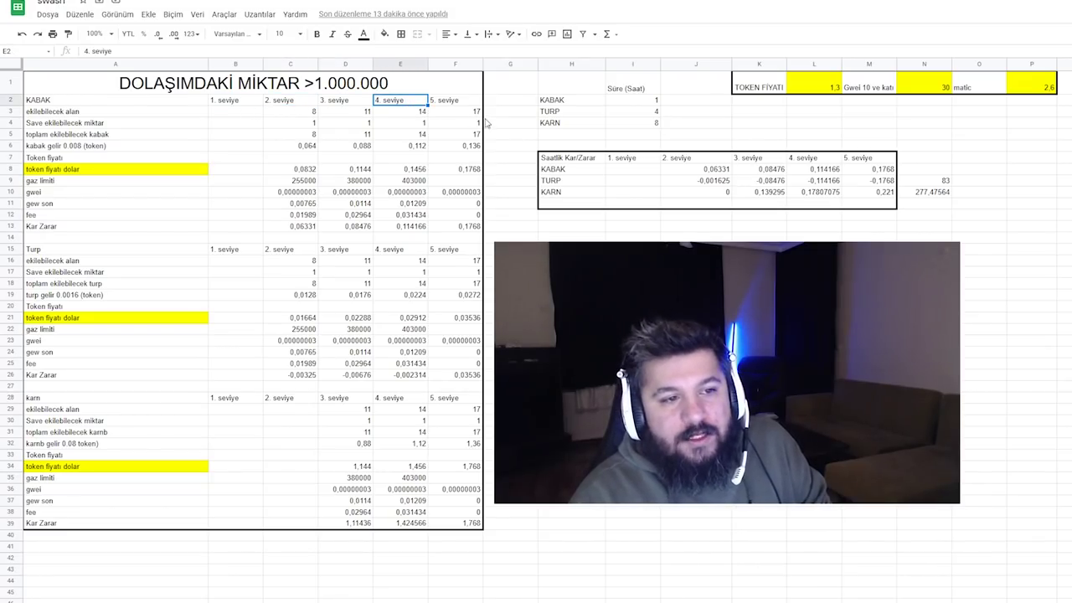
- Fill the 5. seviye column from F2 to F39 with red
{"action": "left_click_drag", "start_coordinate": [460, 103], "coordinate": [473, 522]}
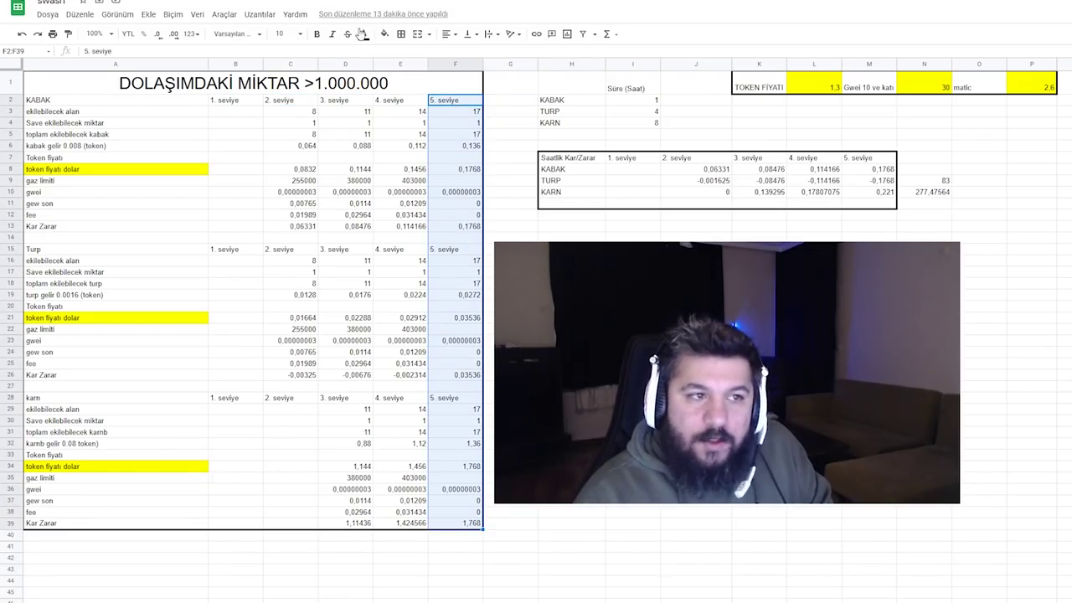
{"action": "left_click", "coordinate": [385, 34]}
{"action": "left_click", "coordinate": [409, 111]}
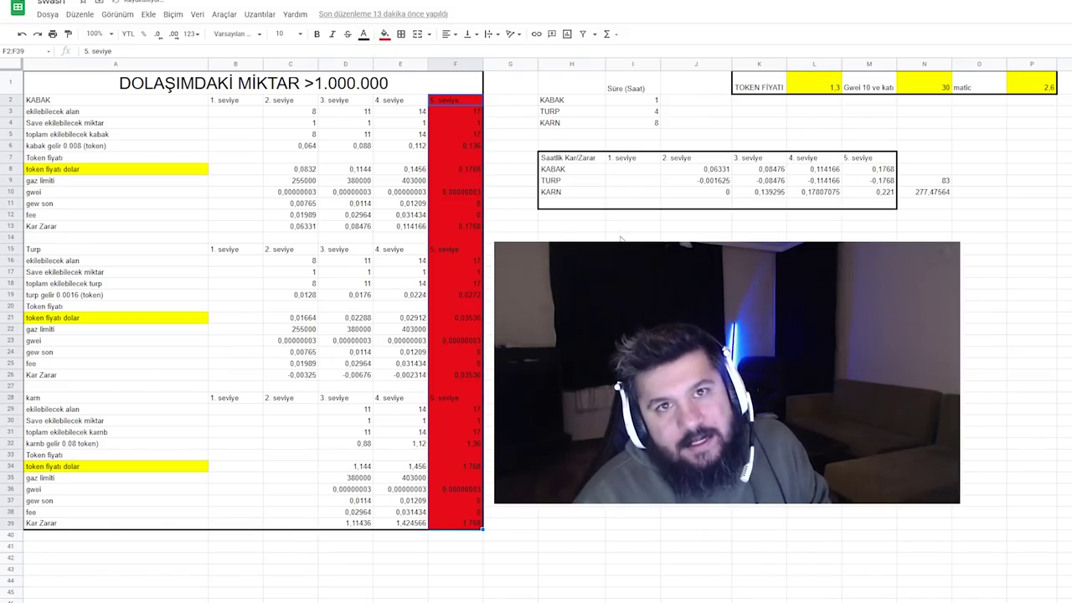
{"action": "left_click", "coordinate": [578, 238]}
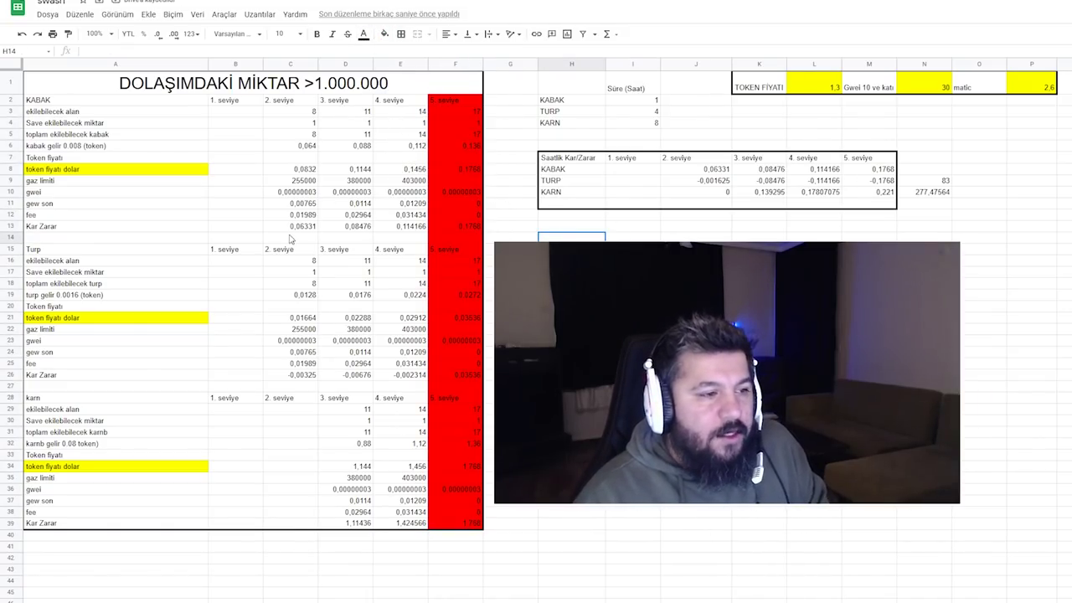
- Review the 4. seviye column and the yellow input cells for token price, gwei and matic
{"action": "left_click_drag", "start_coordinate": [396, 100], "coordinate": [411, 348]}
{"action": "left_click", "coordinate": [571, 340]}
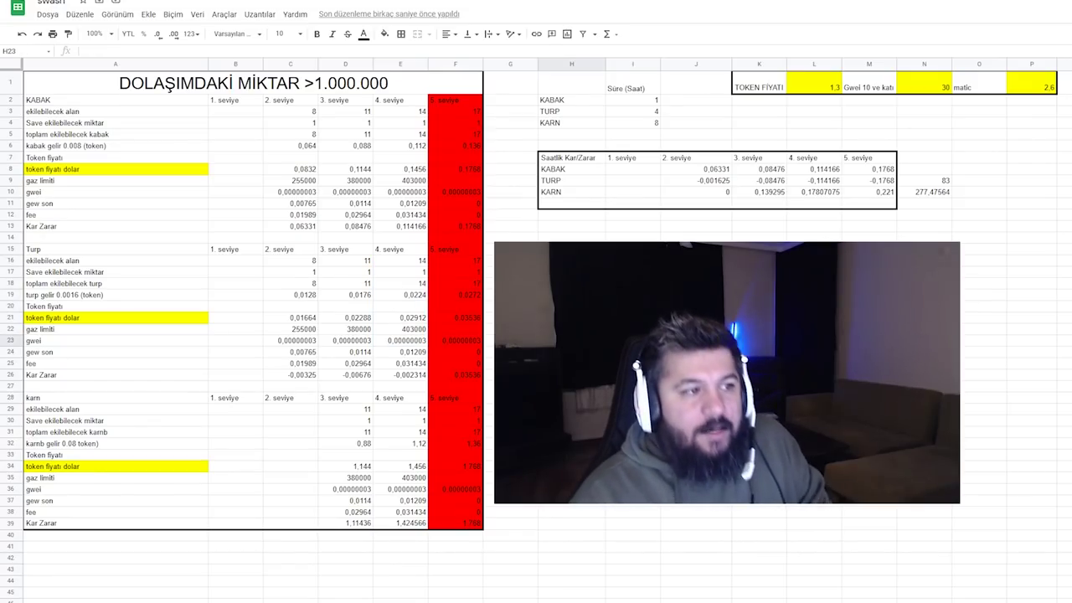
{"action": "left_click", "coordinate": [632, 294]}
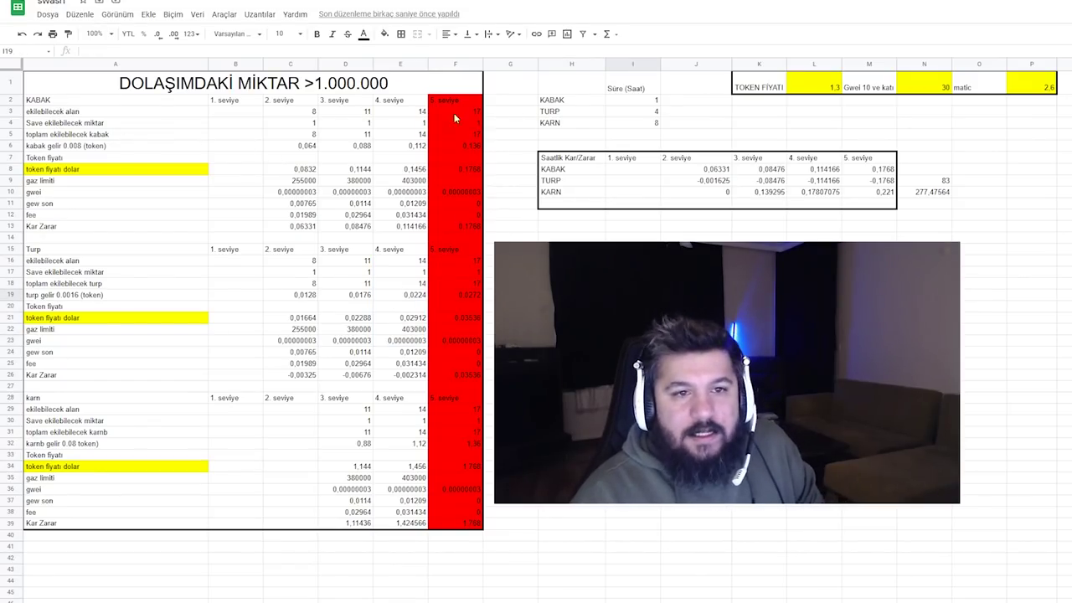
{"action": "left_click", "coordinate": [868, 124]}
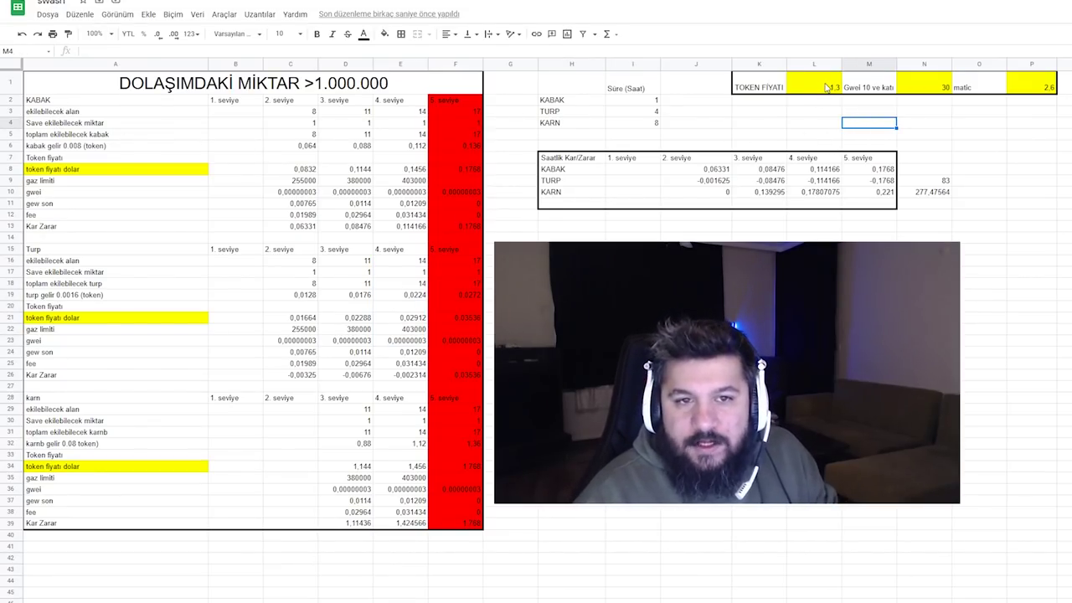
{"action": "left_click", "coordinate": [826, 87]}
{"action": "left_click", "coordinate": [886, 122]}
{"action": "left_click", "coordinate": [831, 88]}
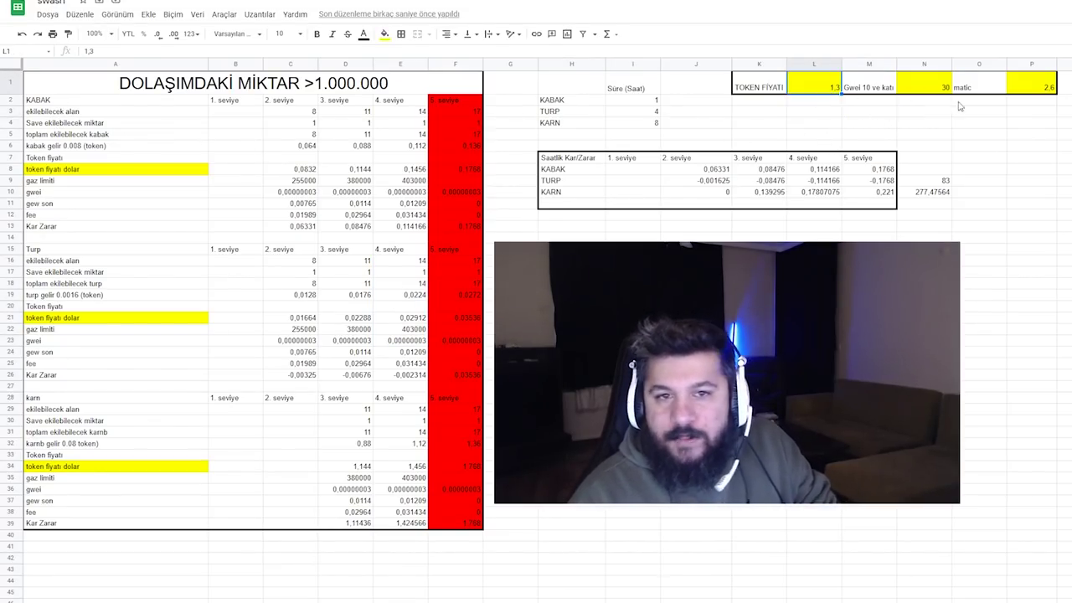
{"action": "left_click", "coordinate": [937, 92]}
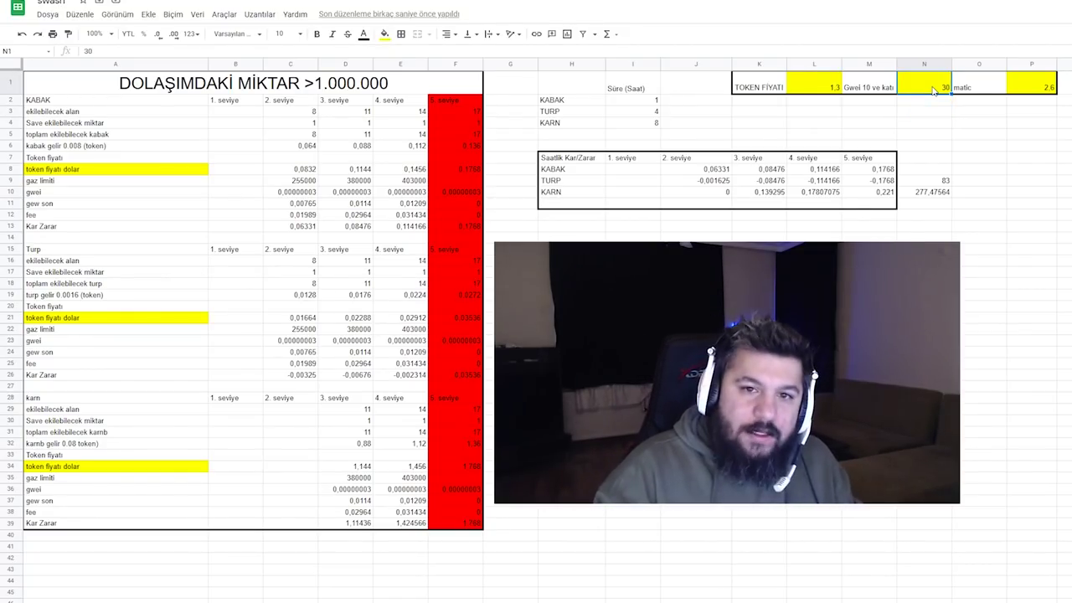
{"action": "left_click", "coordinate": [1046, 91]}
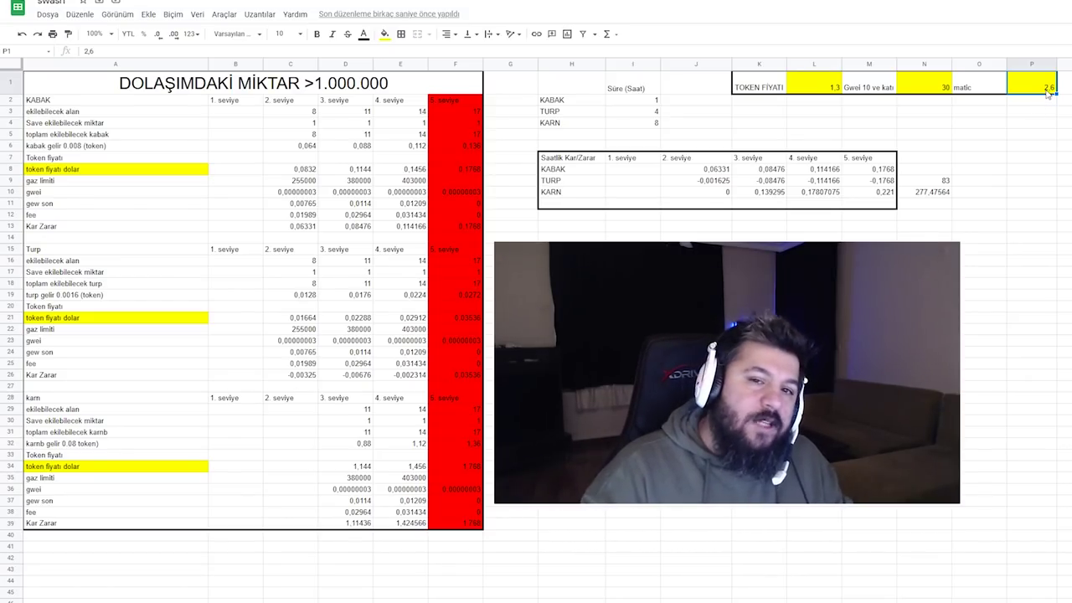
- Set the token price in L1 to 1 and check the KABAK row of the Saatlik Kar/Zarar table
{"action": "left_click", "coordinate": [825, 95]}
{"action": "type", "text": "1"}
{"action": "key", "text": "Return"}
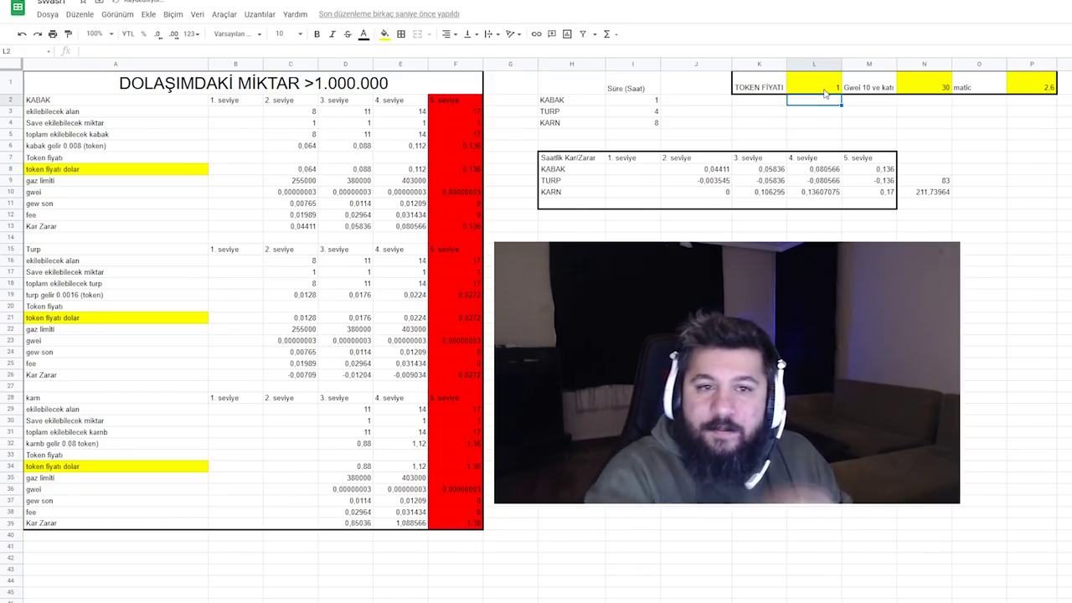
{"action": "left_click", "coordinate": [572, 169]}
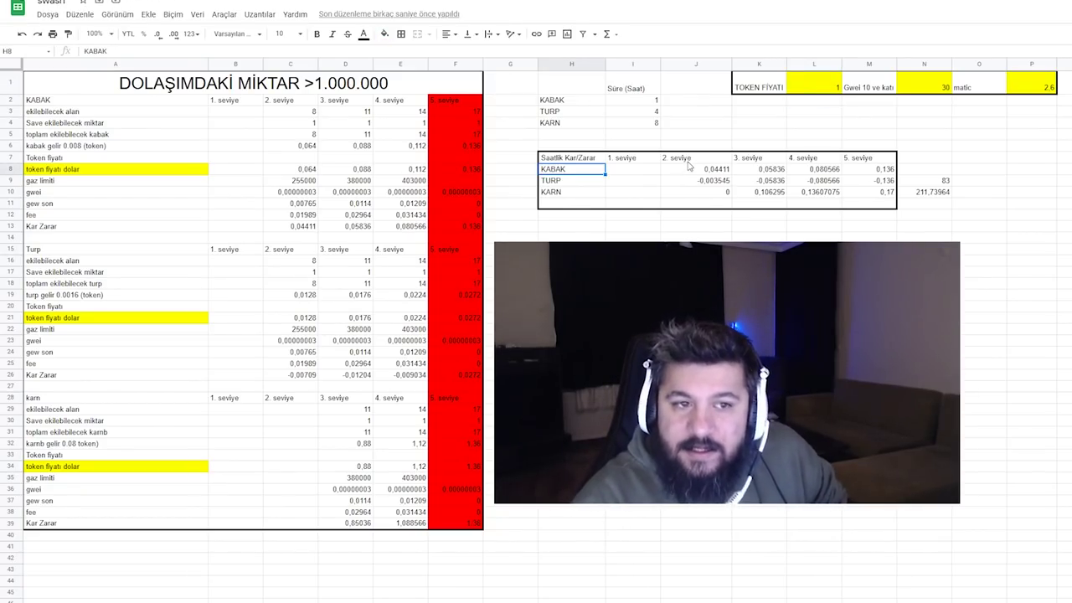
- Review the 2. seviye hourly profit for KABAK and the KARN row in the Saatlik Kar/Zarar table
{"action": "left_click", "coordinate": [686, 162]}
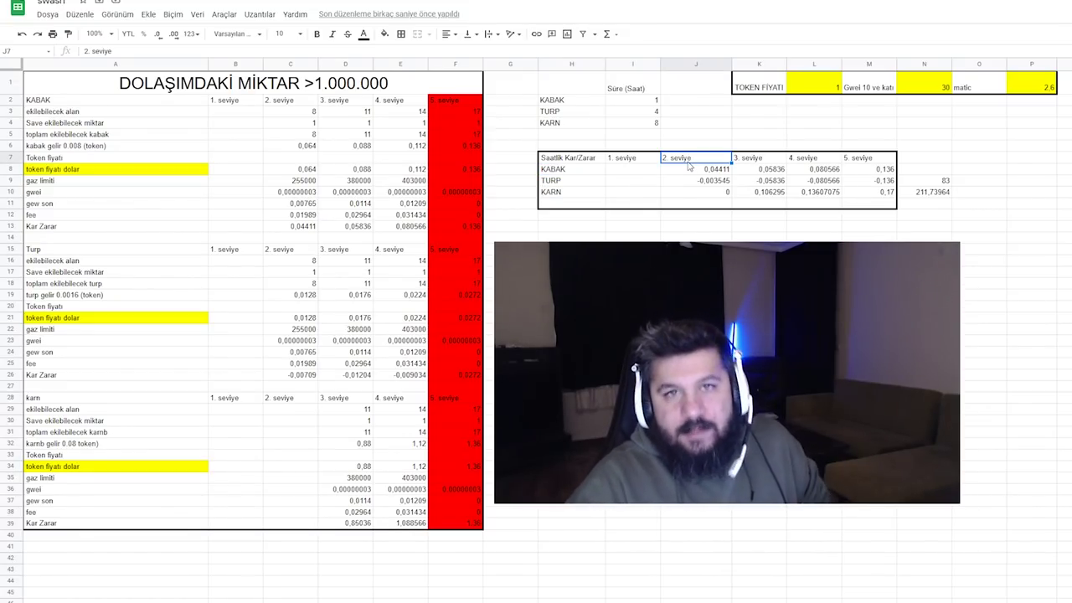
{"action": "left_click", "coordinate": [708, 170]}
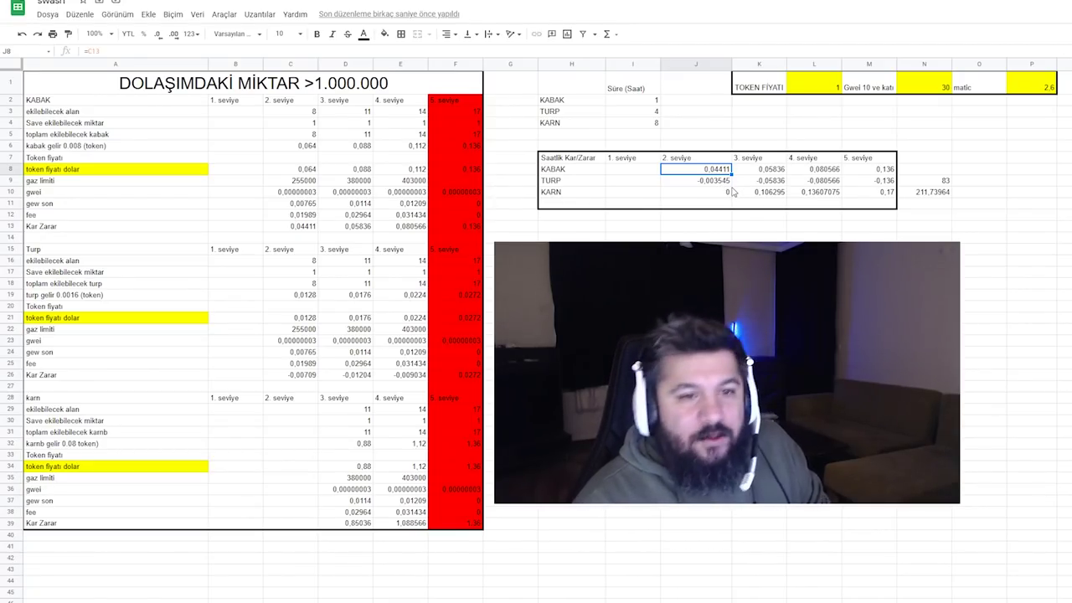
{"action": "left_click", "coordinate": [595, 195]}
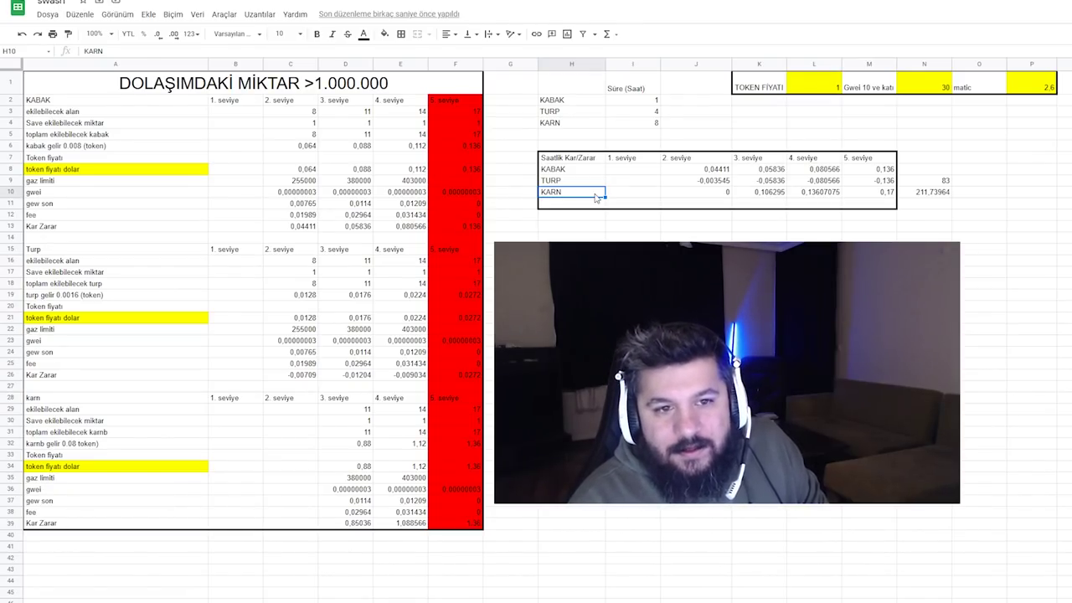
- Compare the 3. seviye hourly profits of KABAK and KARN in the Saatlik Kar/Zarar table
{"action": "left_click", "coordinate": [755, 161]}
{"action": "left_click", "coordinate": [759, 172]}
{"action": "left_click", "coordinate": [557, 195]}
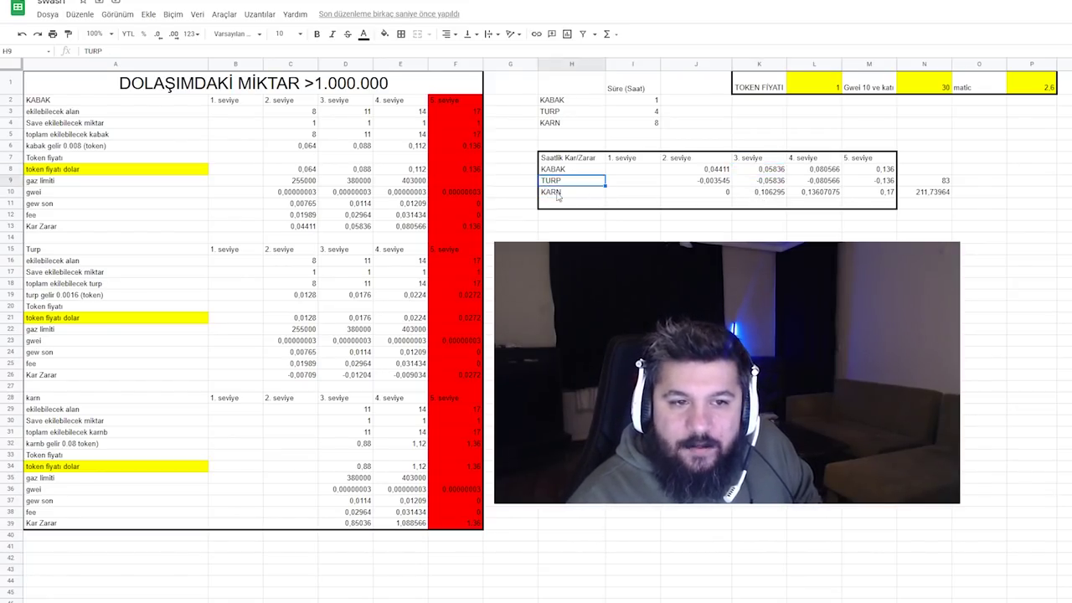
{"action": "left_click", "coordinate": [800, 197]}
{"action": "left_click", "coordinate": [778, 195]}
{"action": "left_click", "coordinate": [776, 172]}
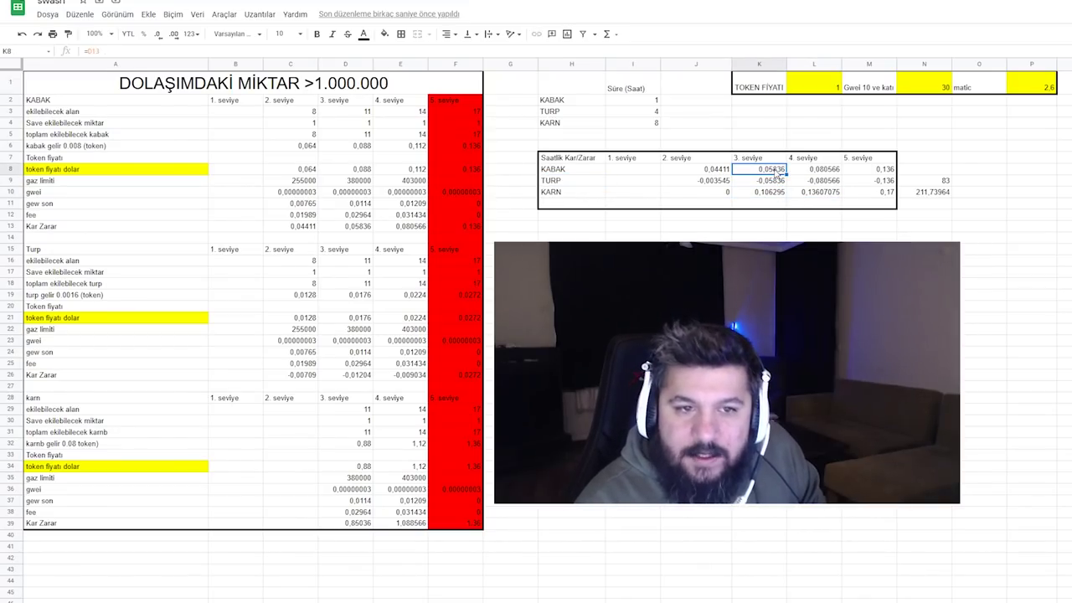
{"action": "left_click", "coordinate": [779, 199]}
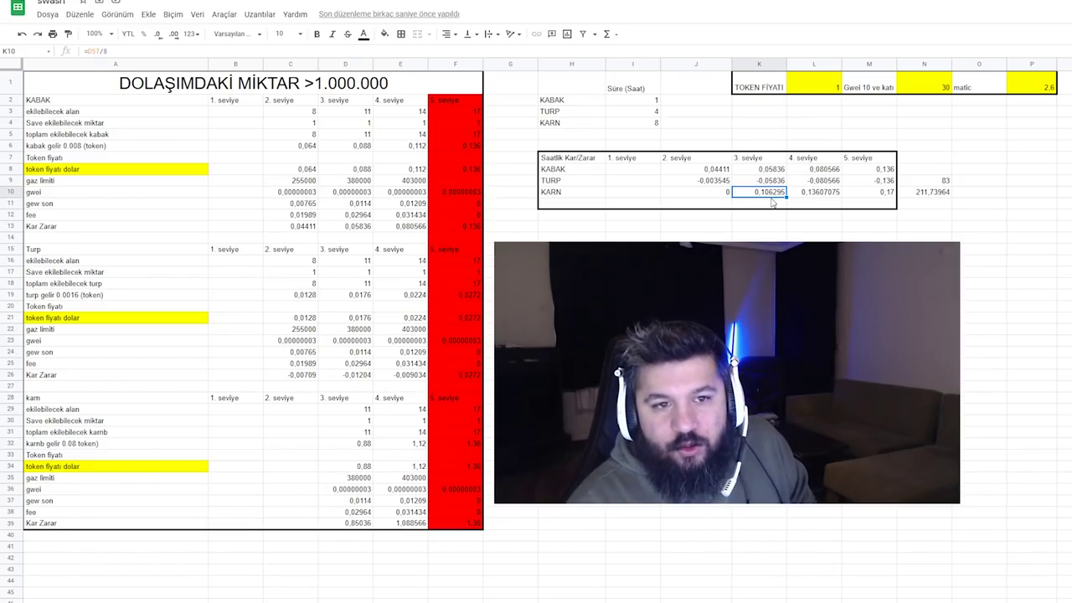
- Check the token price cell and the 3. seviye KARN hourly profit, bringing up the calculator briefly
{"action": "left_click", "coordinate": [815, 89]}
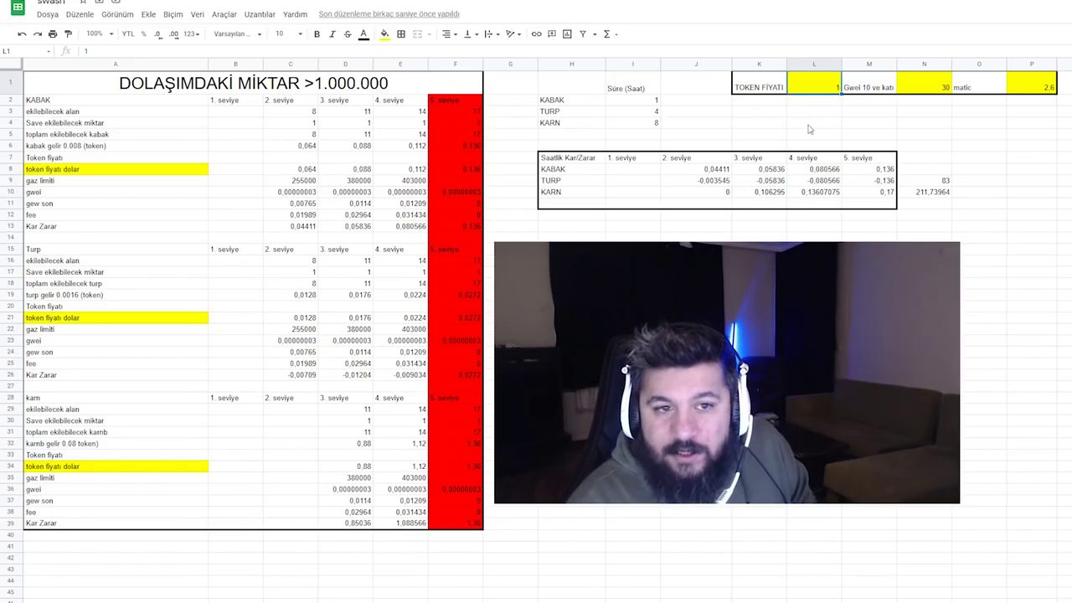
{"action": "left_click", "coordinate": [766, 195]}
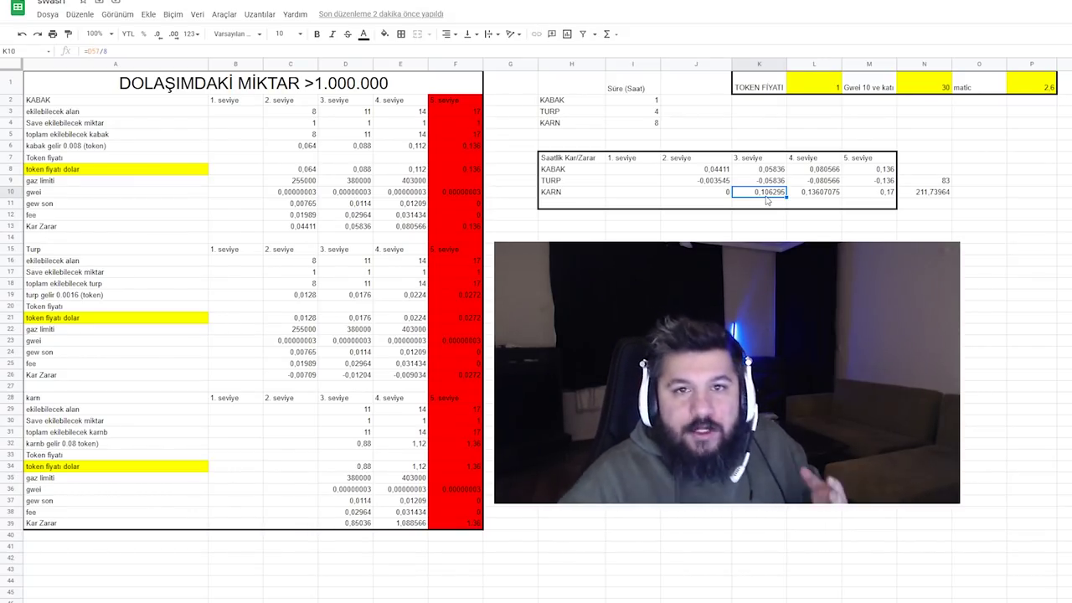
{"action": "key", "text": "XF86Calculator"}
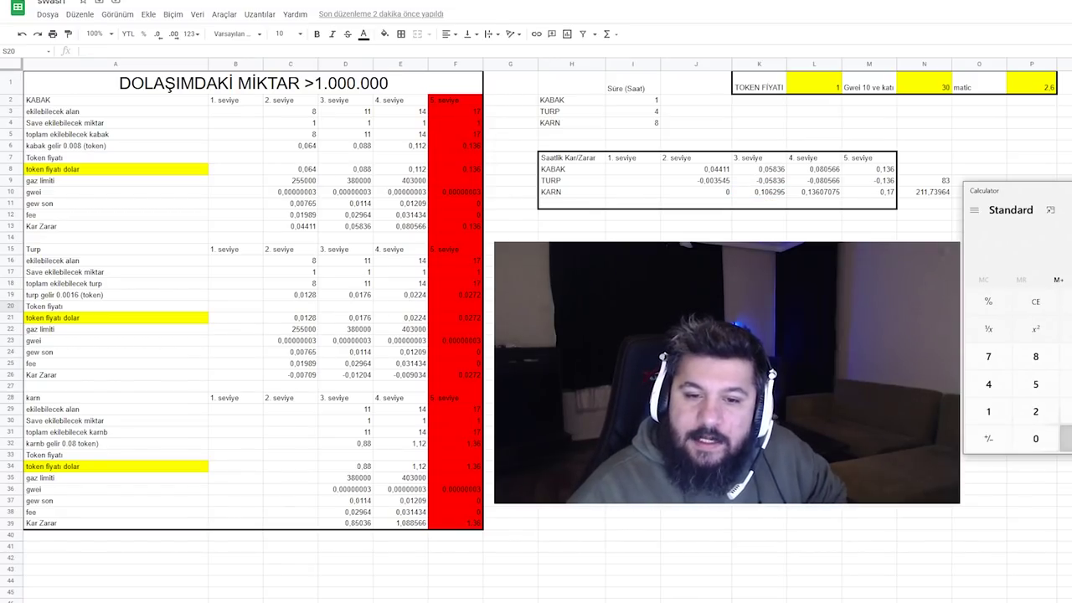
{"action": "left_click", "coordinate": [764, 195]}
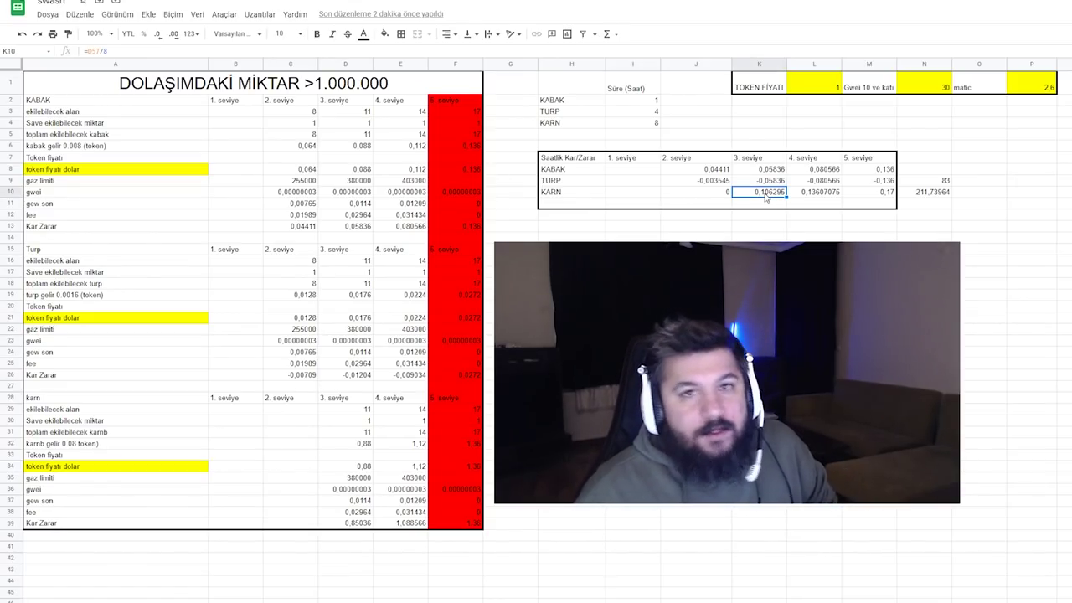
{"action": "left_click", "coordinate": [924, 226]}
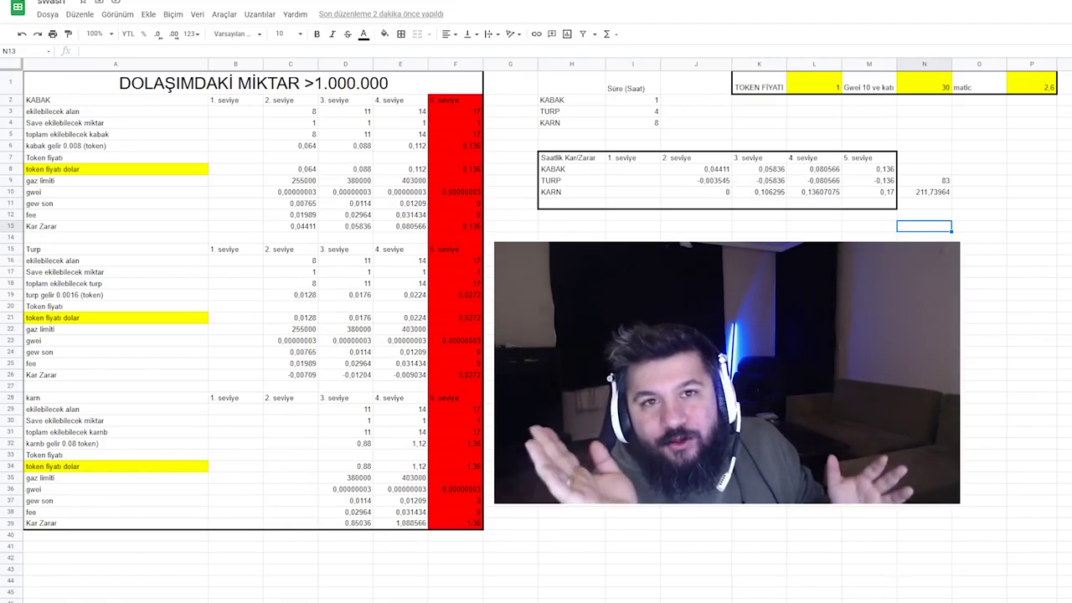
{"action": "left_click", "coordinate": [506, 556]}
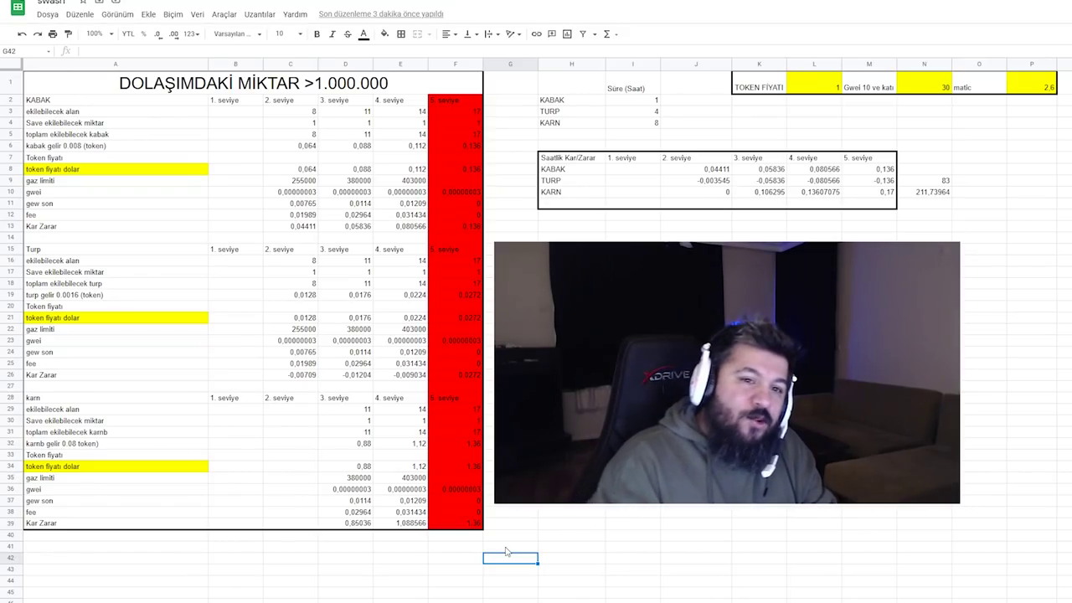
- Set the token price in L1 to 0,1 and gwei in N1 to 20, and check the 3. seviye KARN hourly profit
{"action": "left_click", "coordinate": [795, 92]}
{"action": "type", "text": "0,1"}
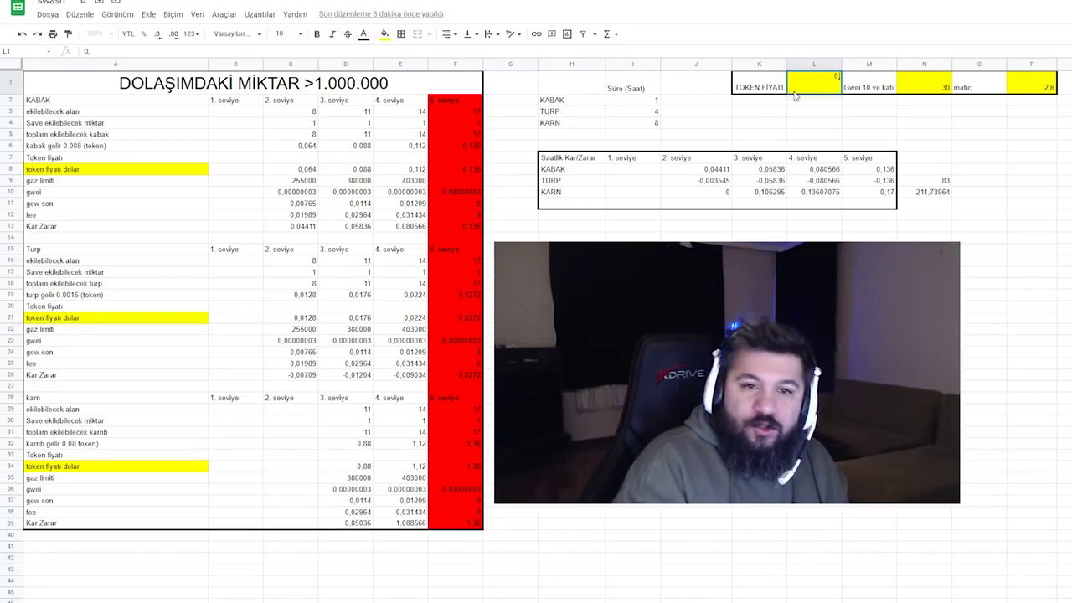
{"action": "key", "text": "Return"}
{"action": "left_click", "coordinate": [919, 82]}
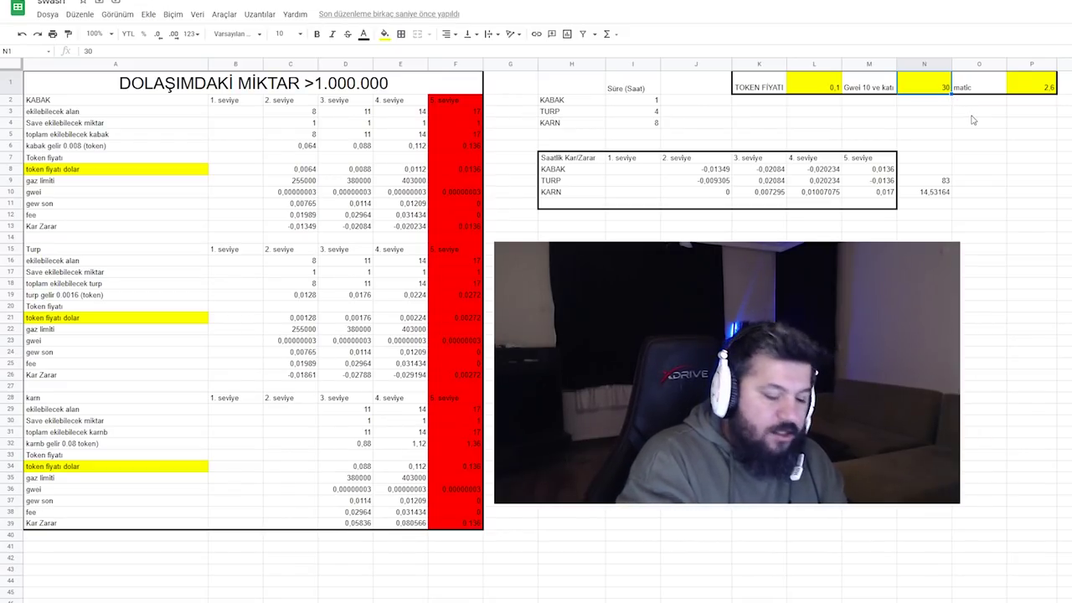
{"action": "type", "text": "20"}
{"action": "key", "text": "Return"}
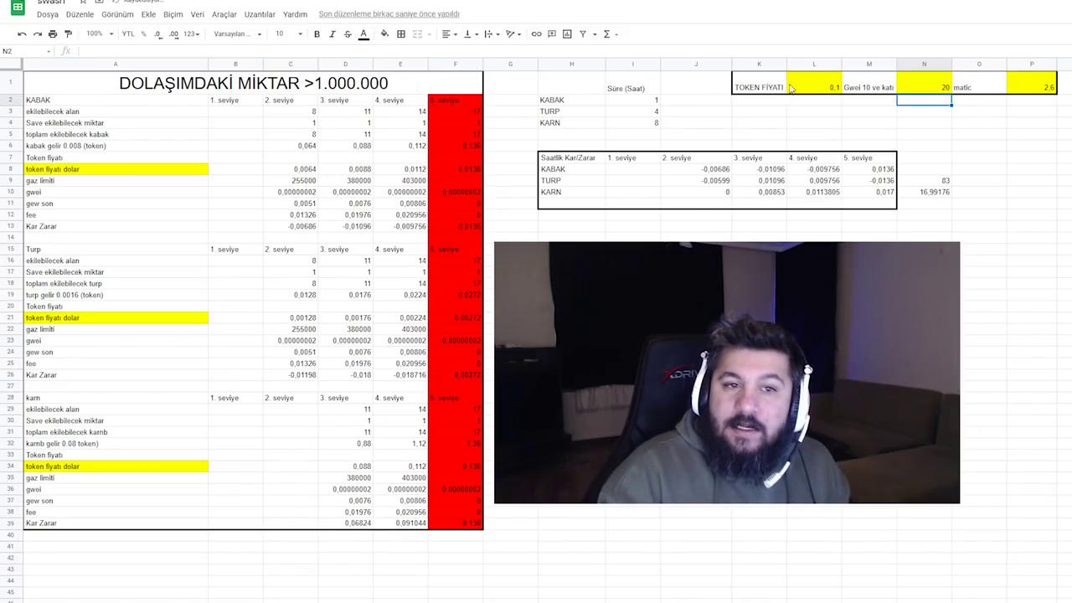
{"action": "left_click", "coordinate": [823, 90]}
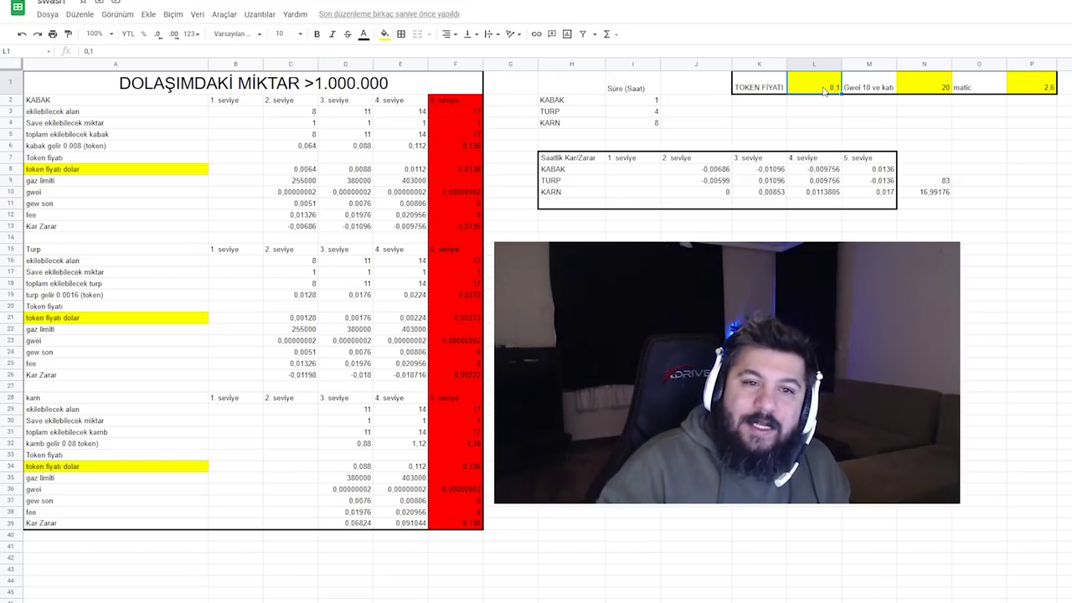
{"action": "left_click", "coordinate": [755, 195]}
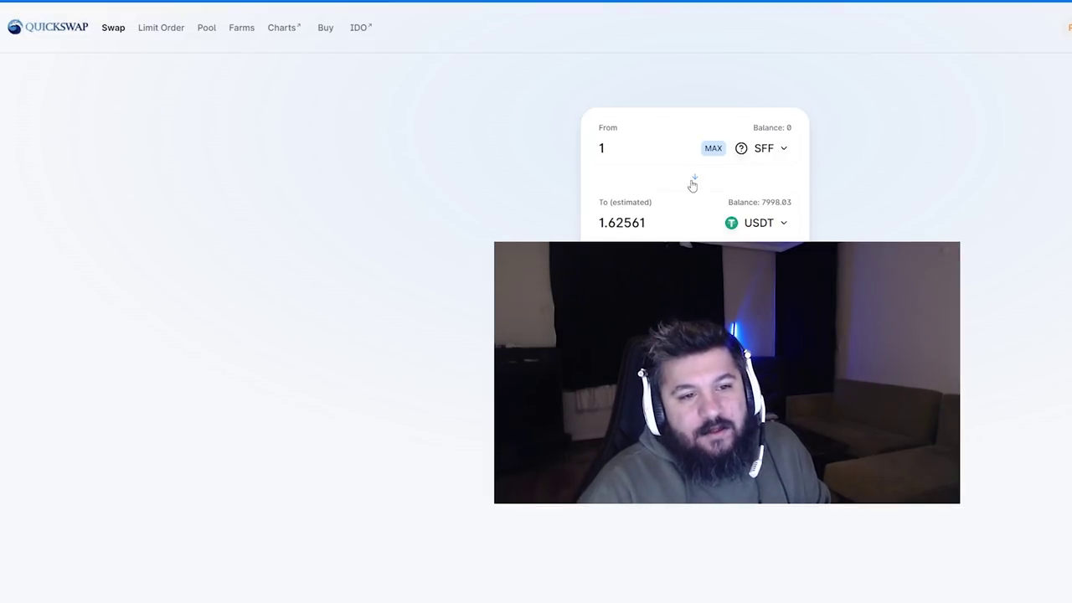
- Check the estimated USDT amount for 1 SFF in the QuickSwap swap form
{"action": "left_click_drag", "start_coordinate": [604, 223], "coordinate": [646, 224]}
{"action": "left_click", "coordinate": [647, 225]}
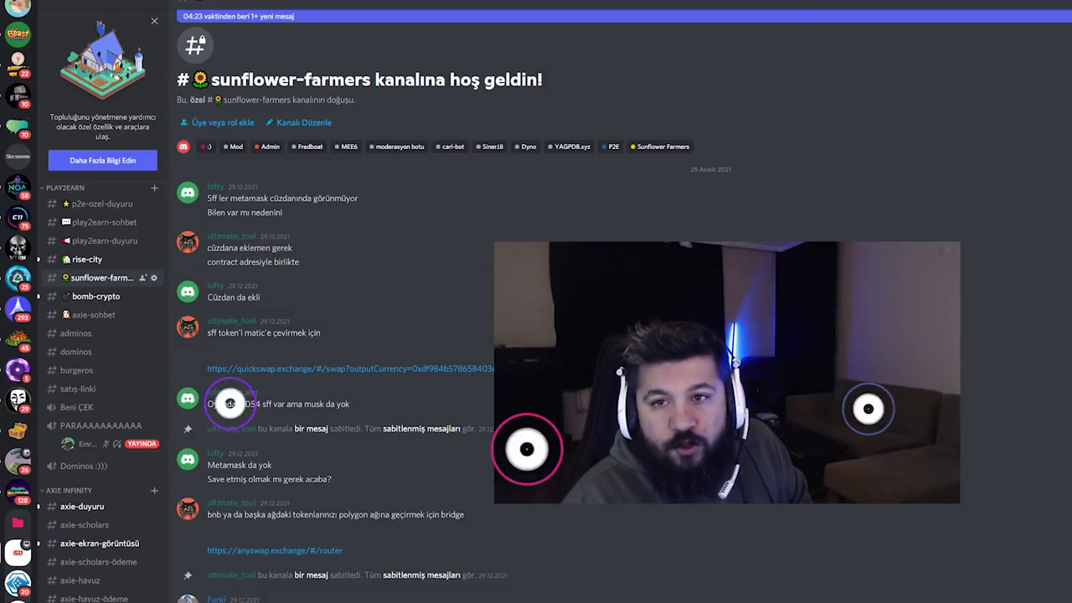
- Browse the sunflower-farmers channel in Discord and review its pinned messages, including the profitability spreadsheet image
{"action": "scroll", "coordinate": [334, 335], "scroll_direction": "down", "scroll_amount": 10}
{"action": "scroll", "coordinate": [334, 335], "scroll_direction": "down", "scroll_amount": 10}
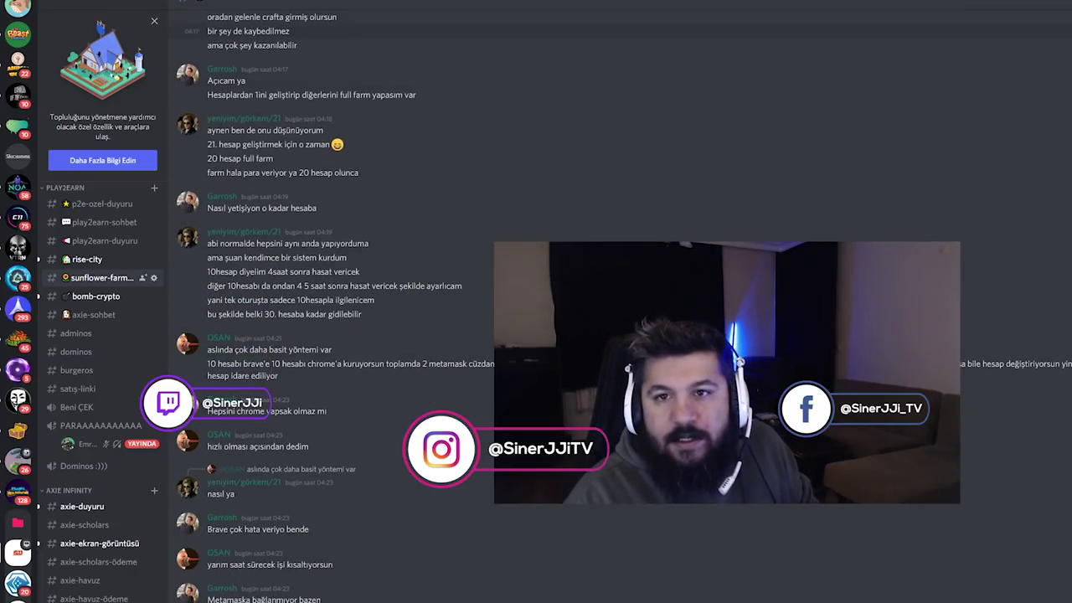
{"action": "key", "text": "ctrl+p"}
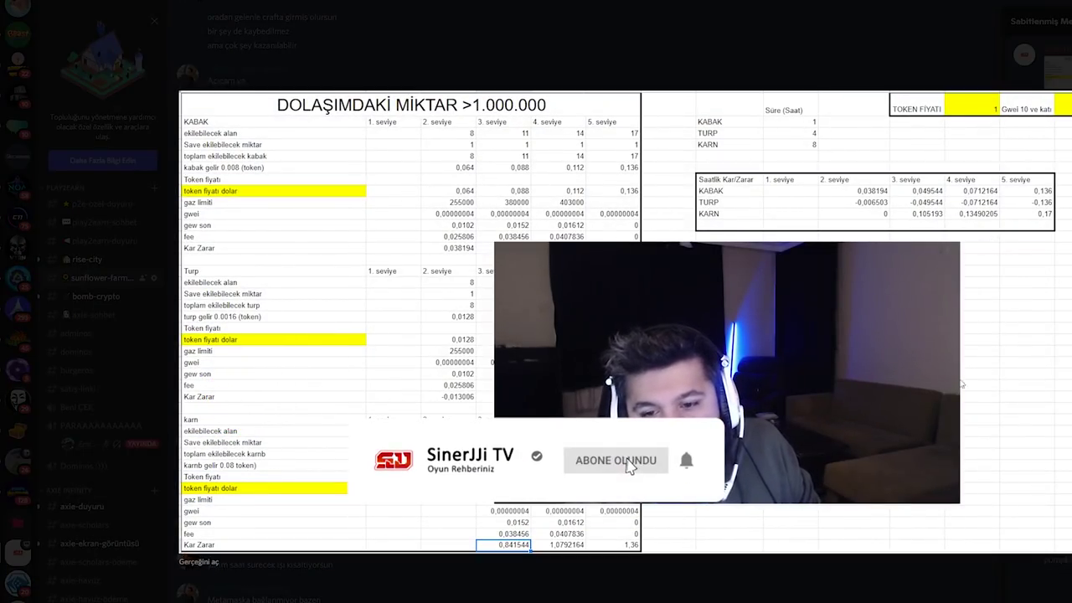
{"action": "key", "text": "Escape"}
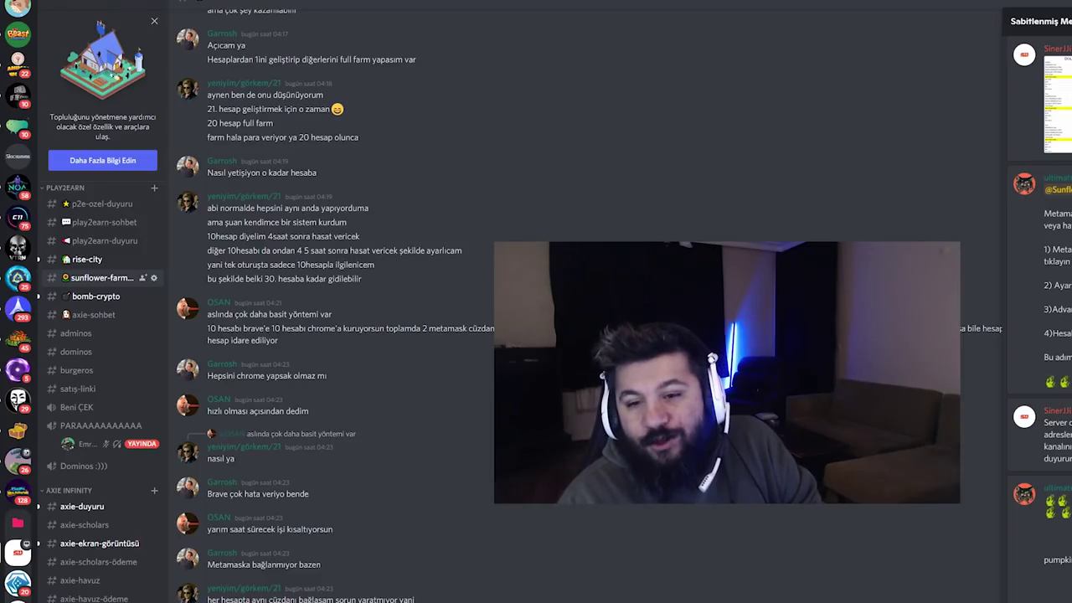
{"action": "double_click", "coordinate": [1057, 446]}
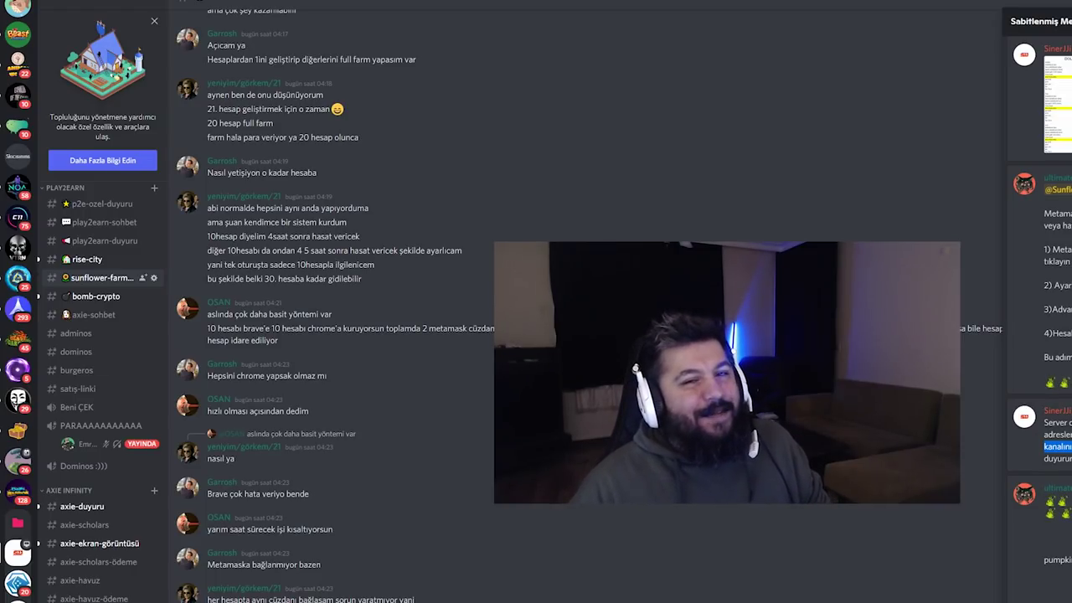
{"action": "scroll", "coordinate": [586, 334], "scroll_direction": "down", "scroll_amount": 1}
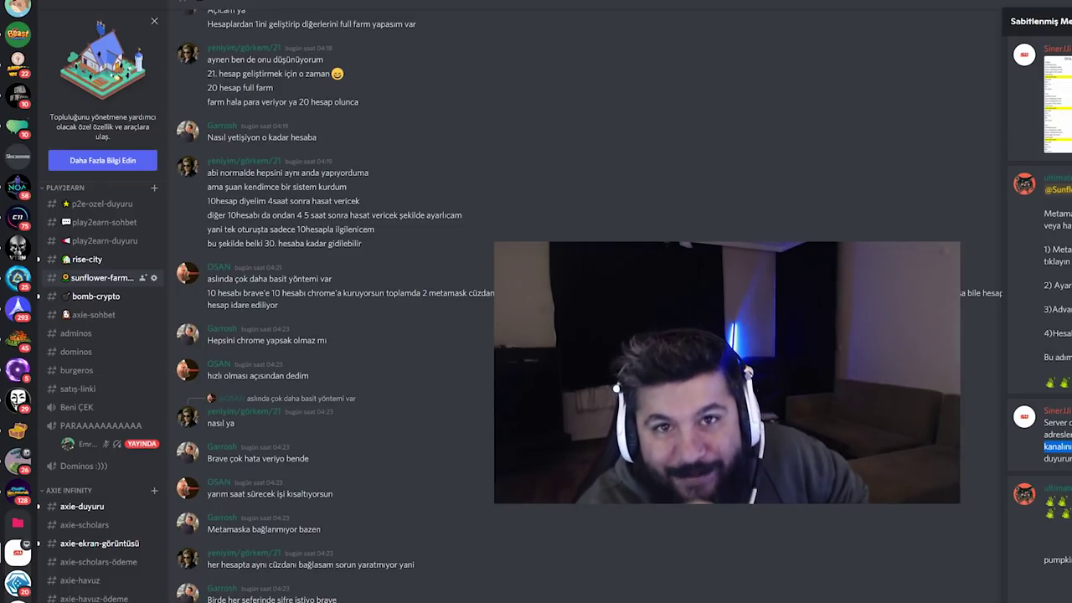